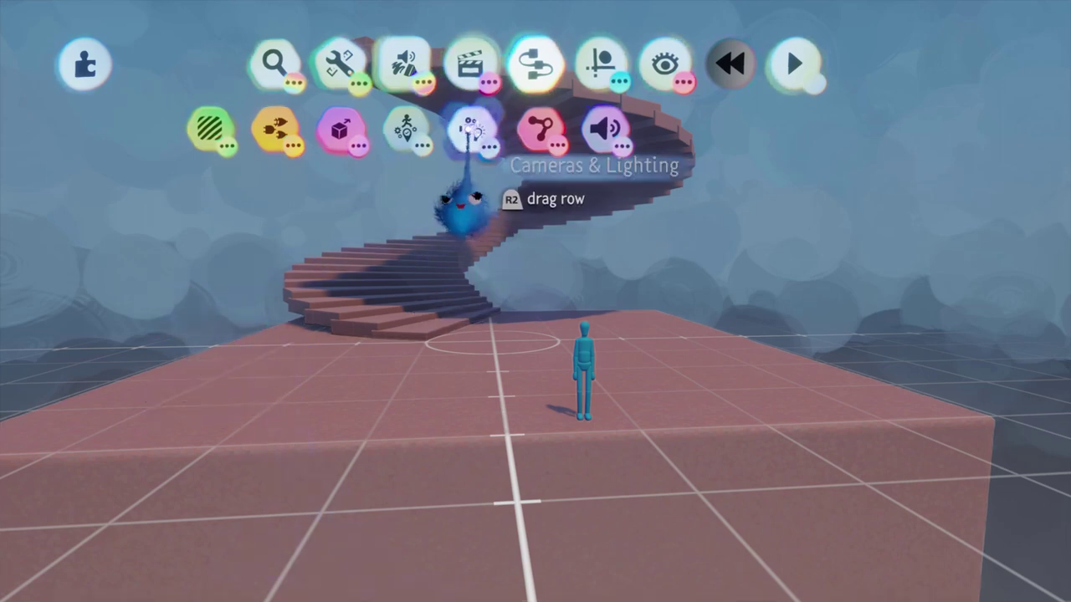
click(468, 129)
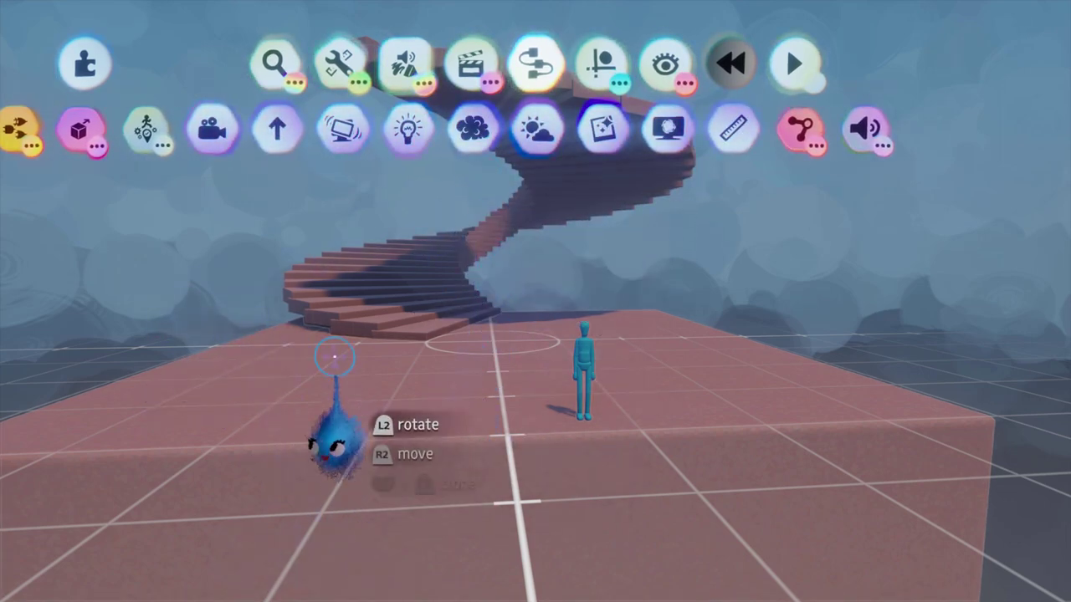
click(276, 129)
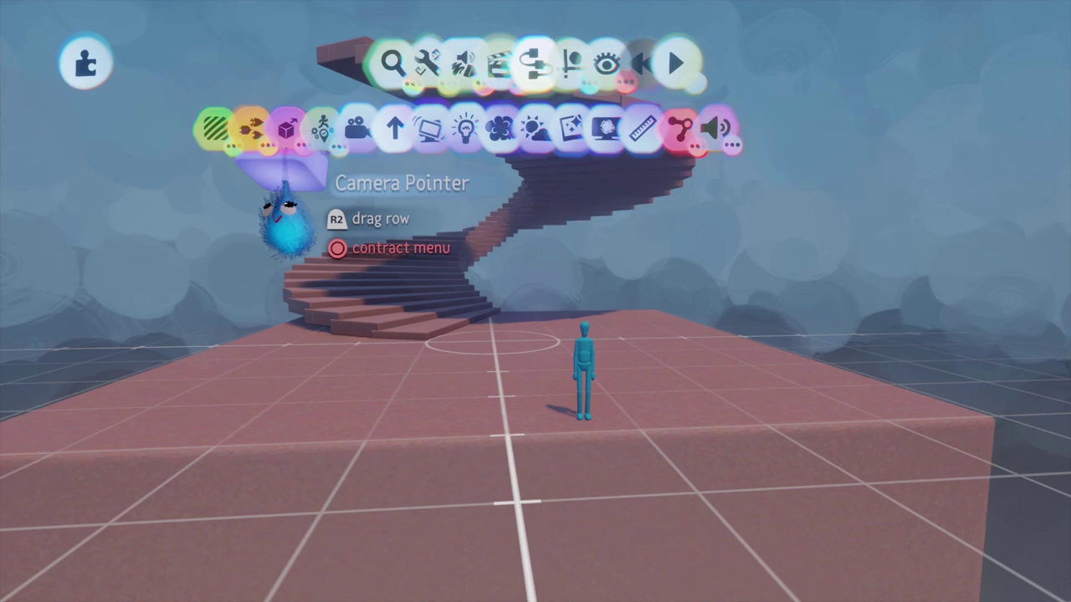
middle_drag(385, 490, 413, 443)
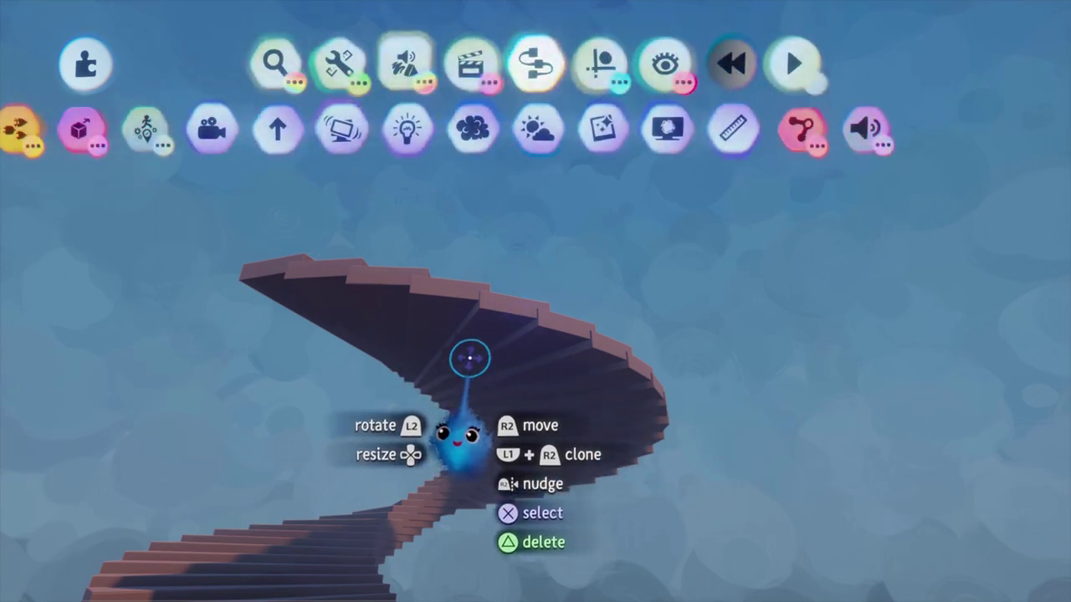
- Search the Dreamiverse for "Spiral" and look up the Spiral stairs creation
click(280, 69)
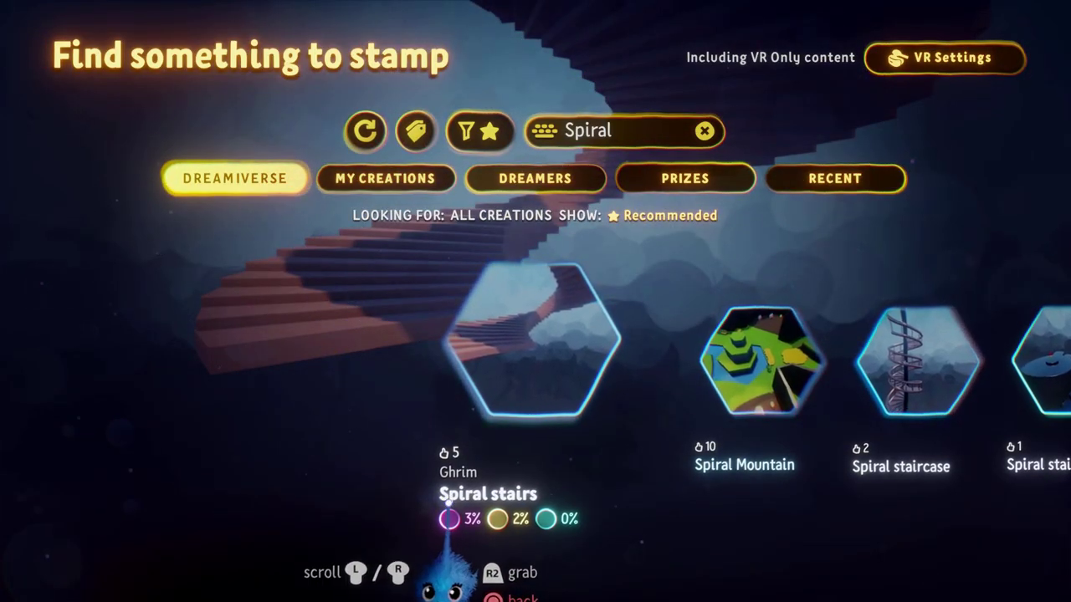
click(445, 500)
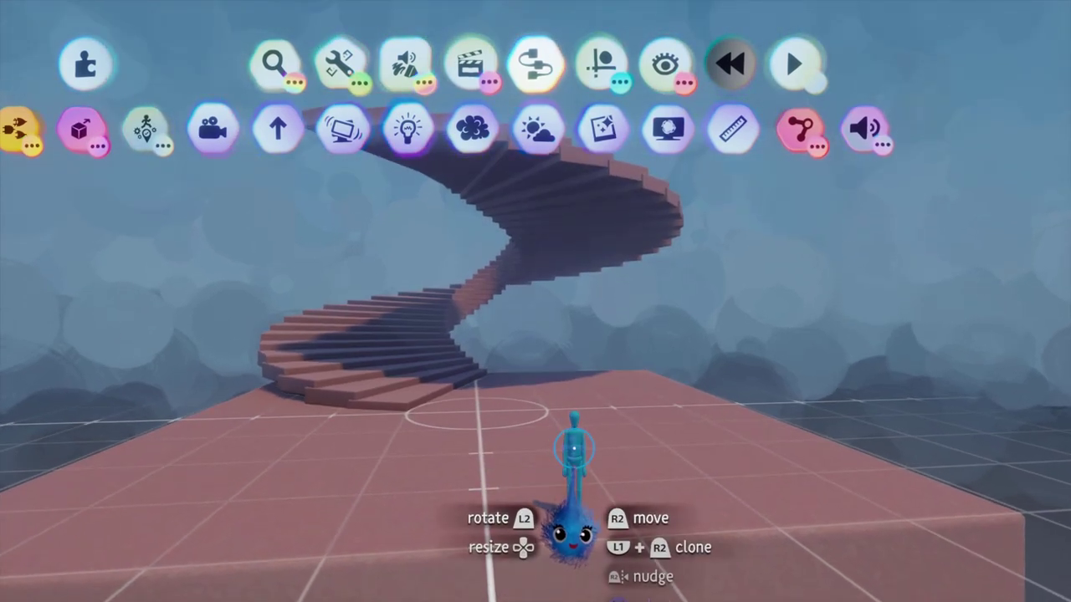
- Play-test the scene and walk the puppet to the spiral staircase with the default camera
key(Escape)
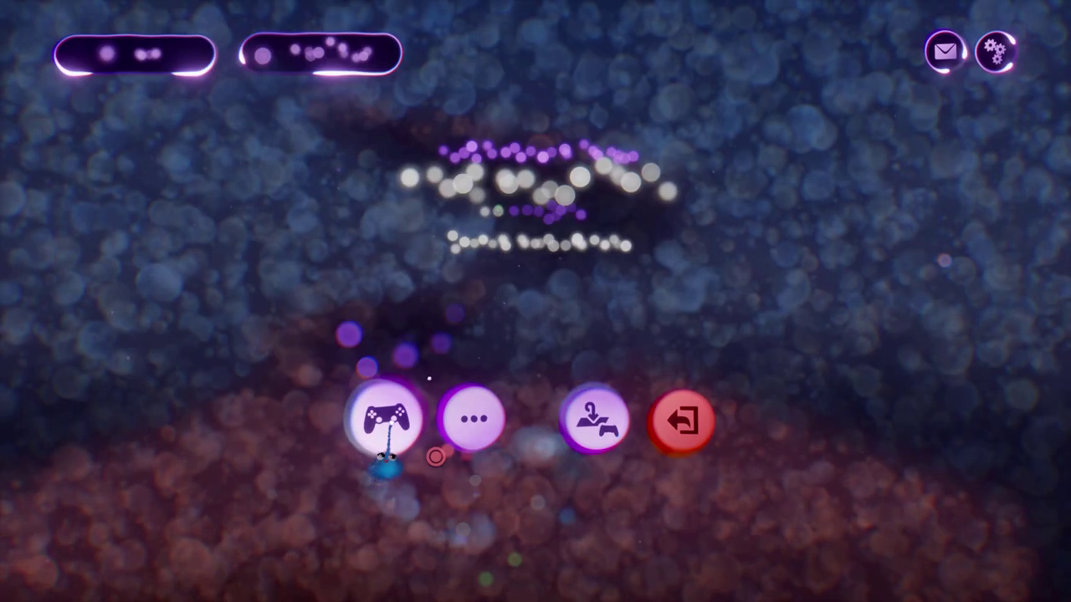
click(384, 421)
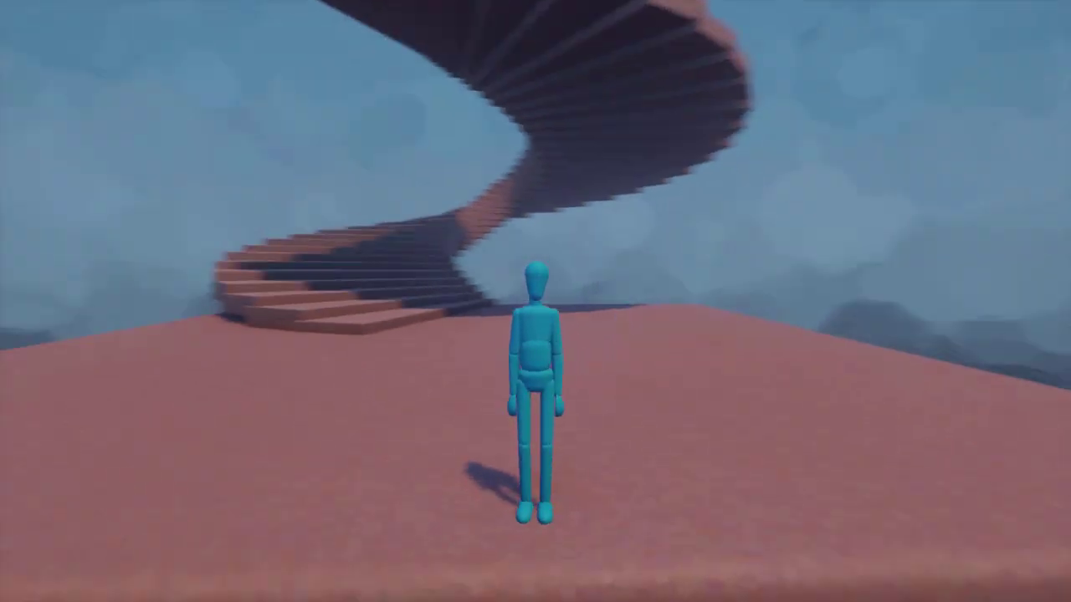
key(w)
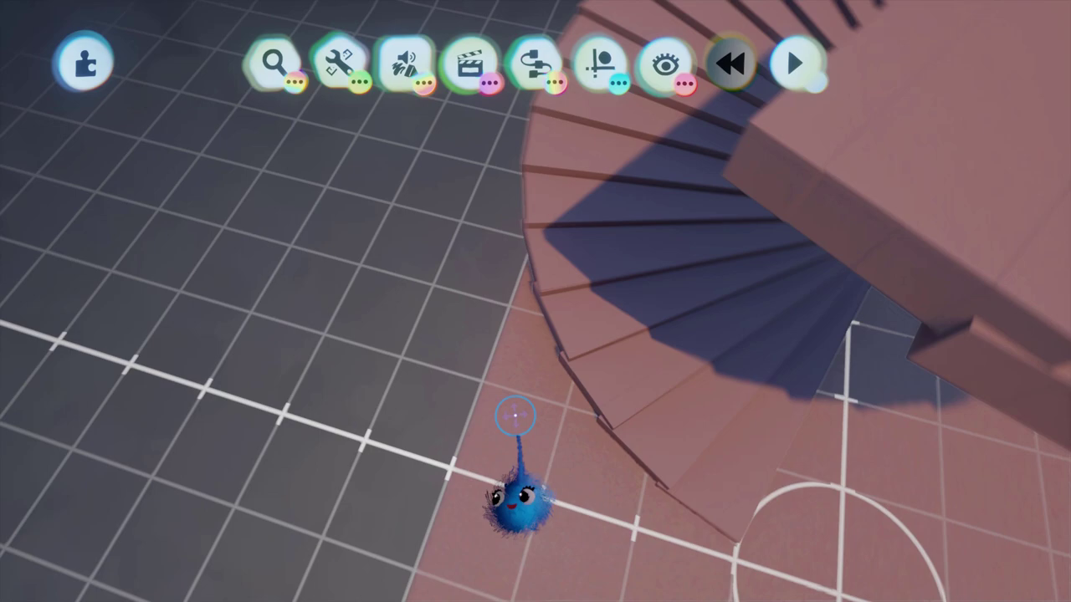
- Stamp a Camera Pointer gadget from Cameras & Lighting on the platform floor near the puppet
middle_drag(515, 415, 540, 462)
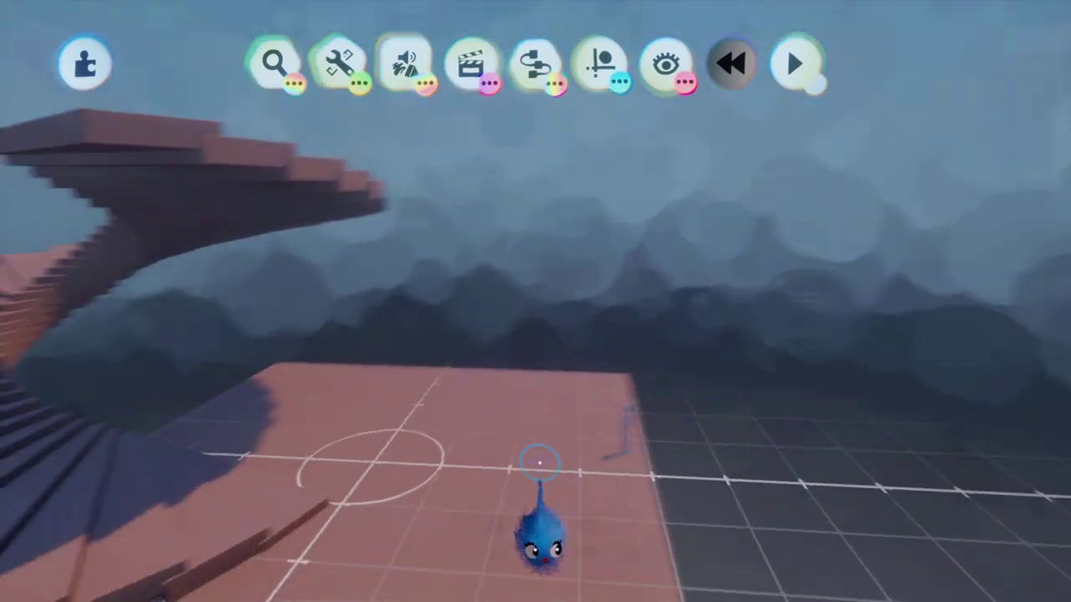
click(533, 66)
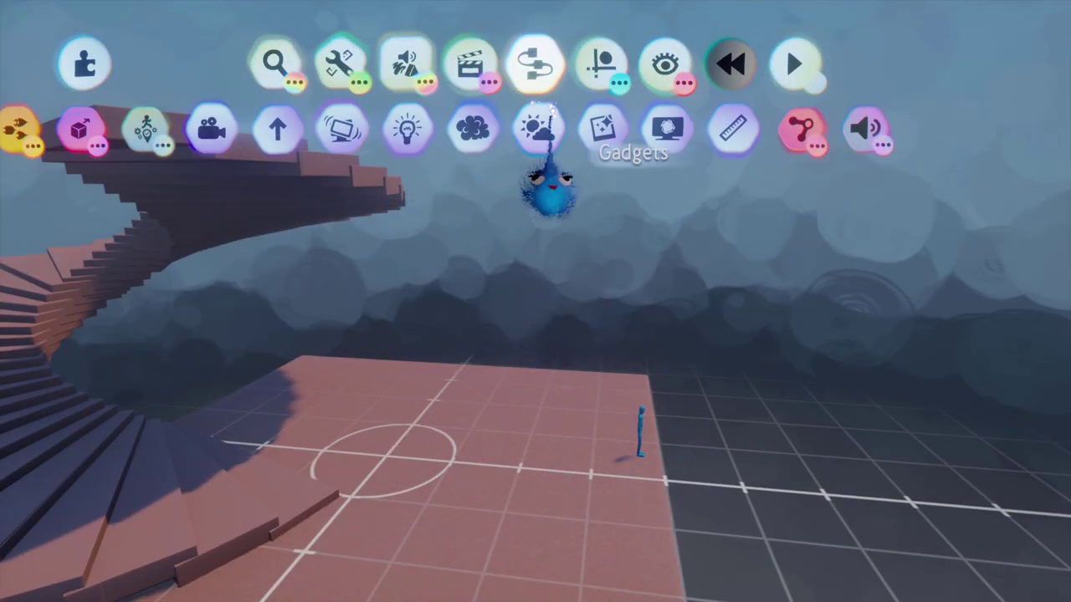
click(280, 123)
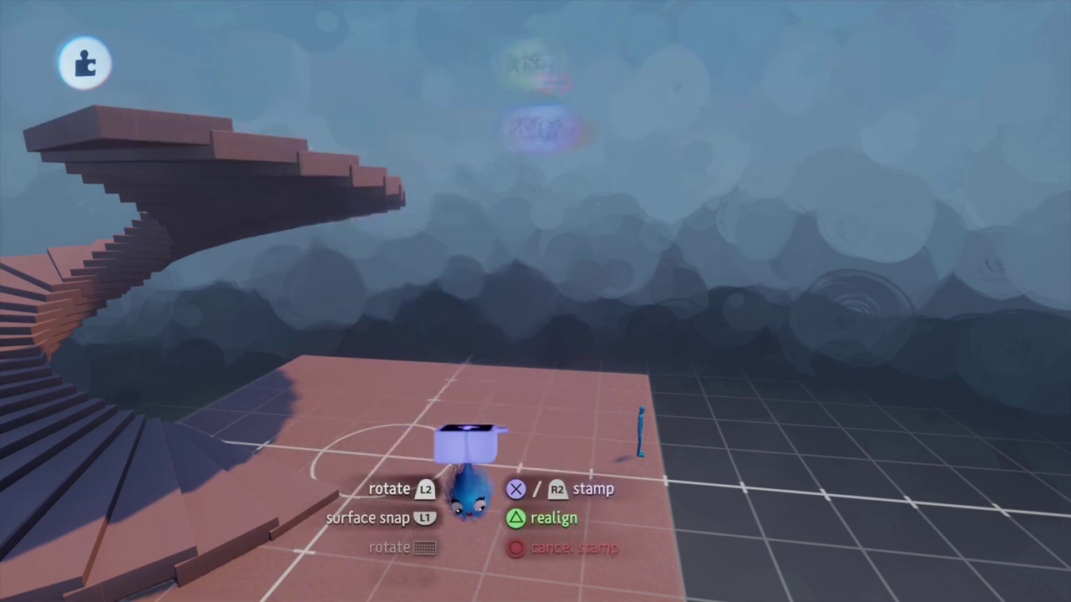
middle_drag(474, 497, 542, 482)
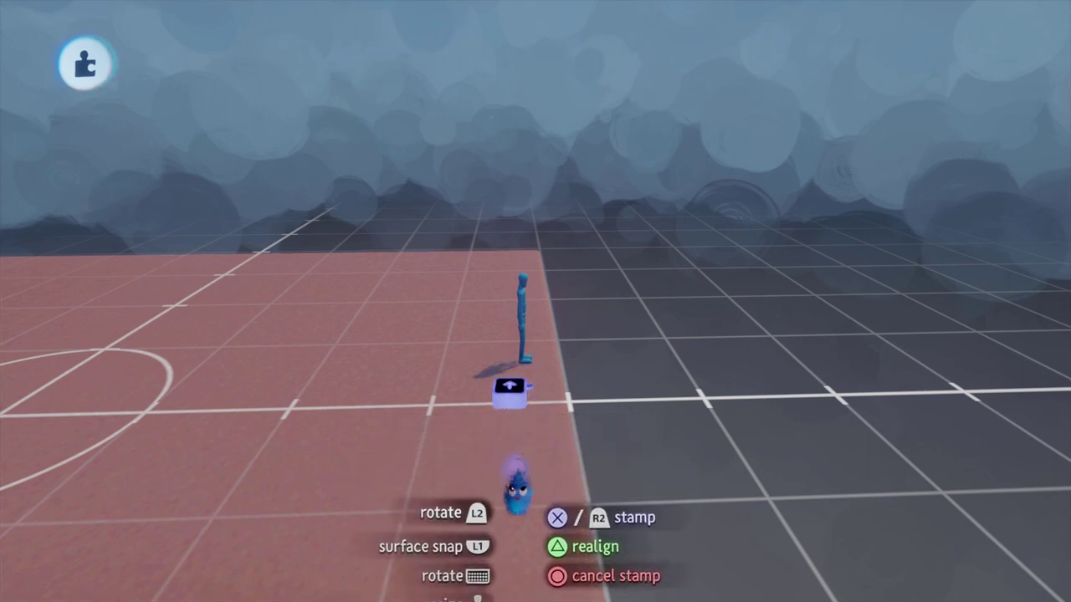
click(518, 489)
- Swing the Camera Pointer's green direction handle around and raise it so the camera looks down from above
mouse_move(518, 489)
middle_down()
mouse_move(509, 478)
mouse_move(497, 514)
mouse_move(502, 497)
mouse_move(450, 510)
mouse_move(327, 437)
middle_up()
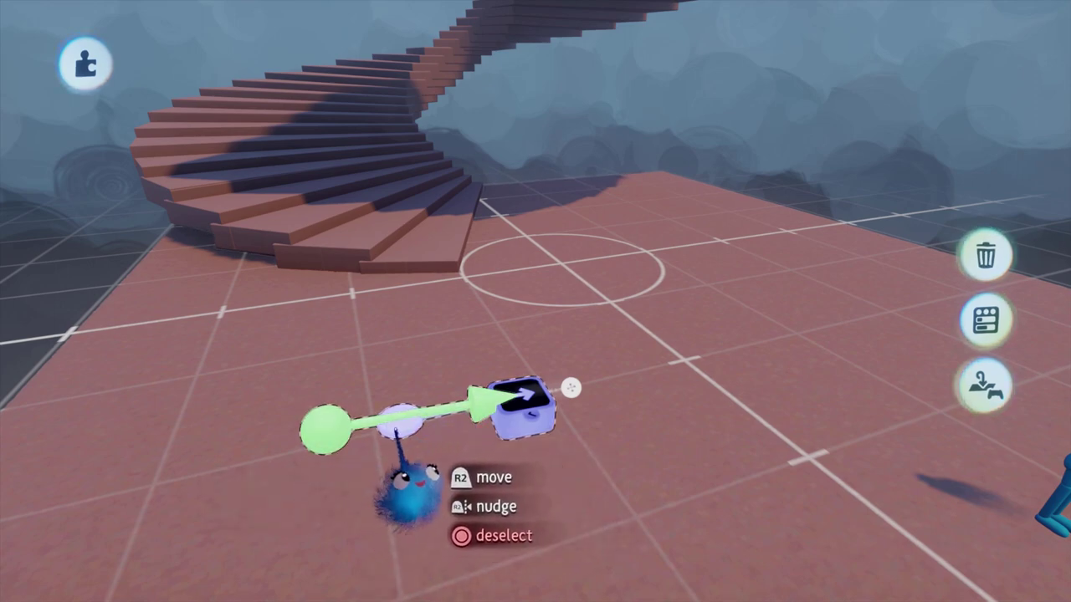
drag(406, 477, 574, 548)
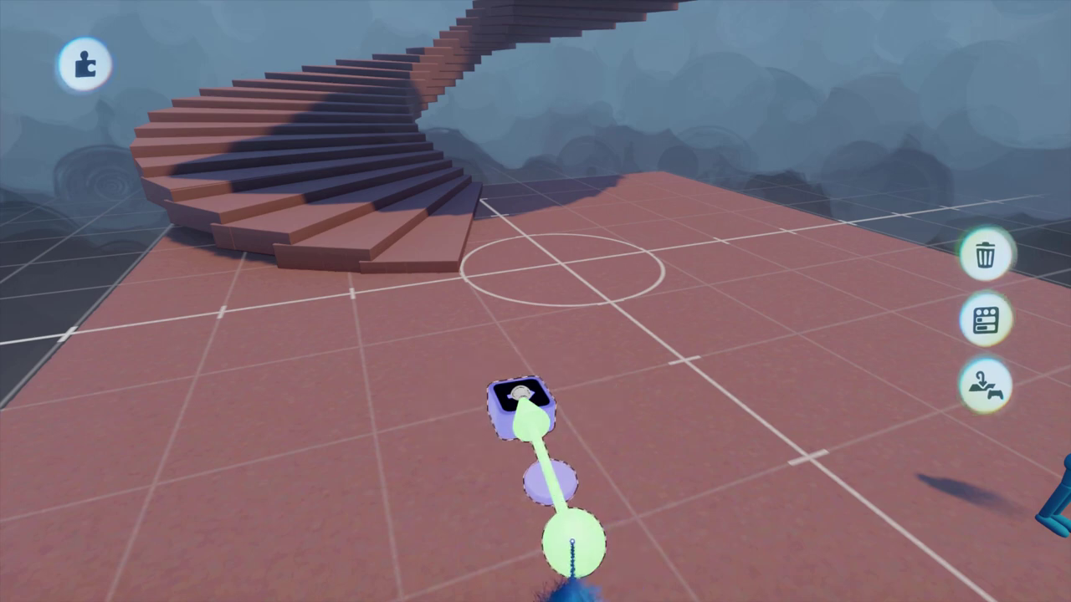
drag(574, 586, 536, 385)
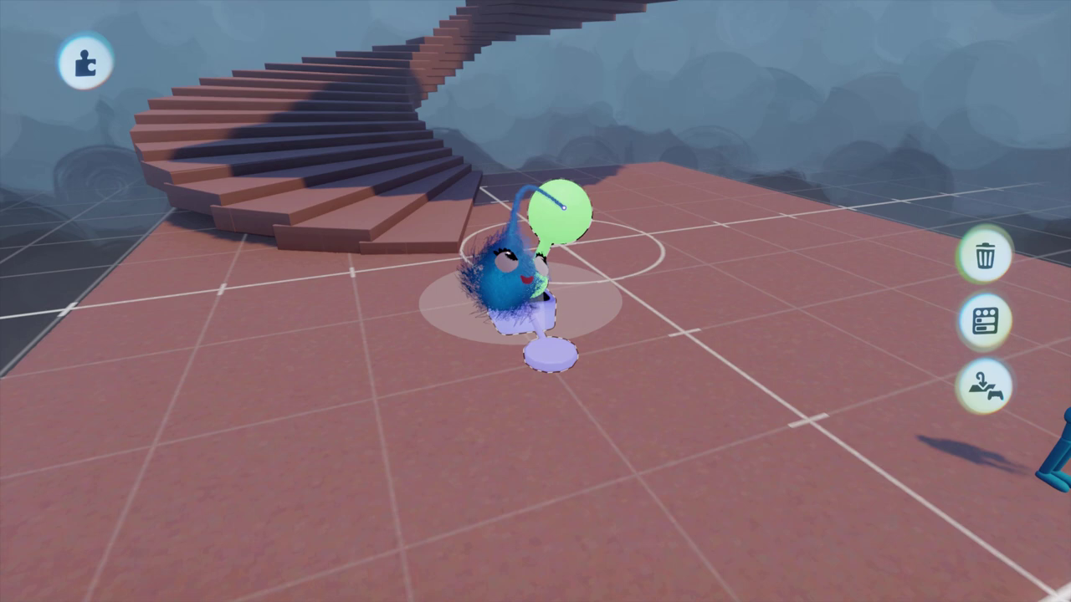
drag(502, 269, 527, 291)
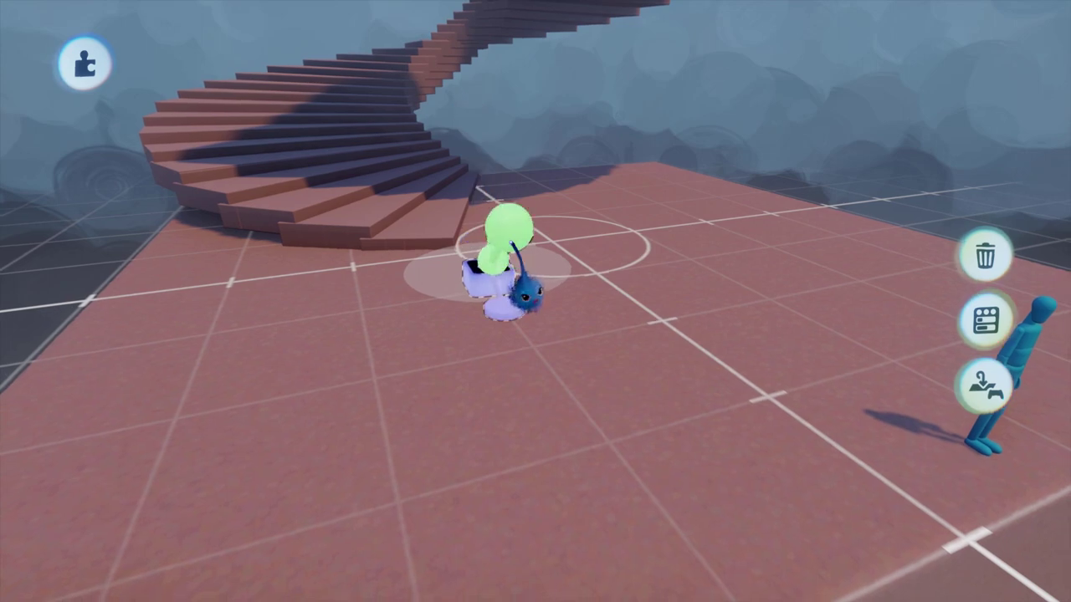
middle_drag(506, 419, 471, 424)
drag(471, 318, 500, 255)
middle_drag(451, 394, 509, 490)
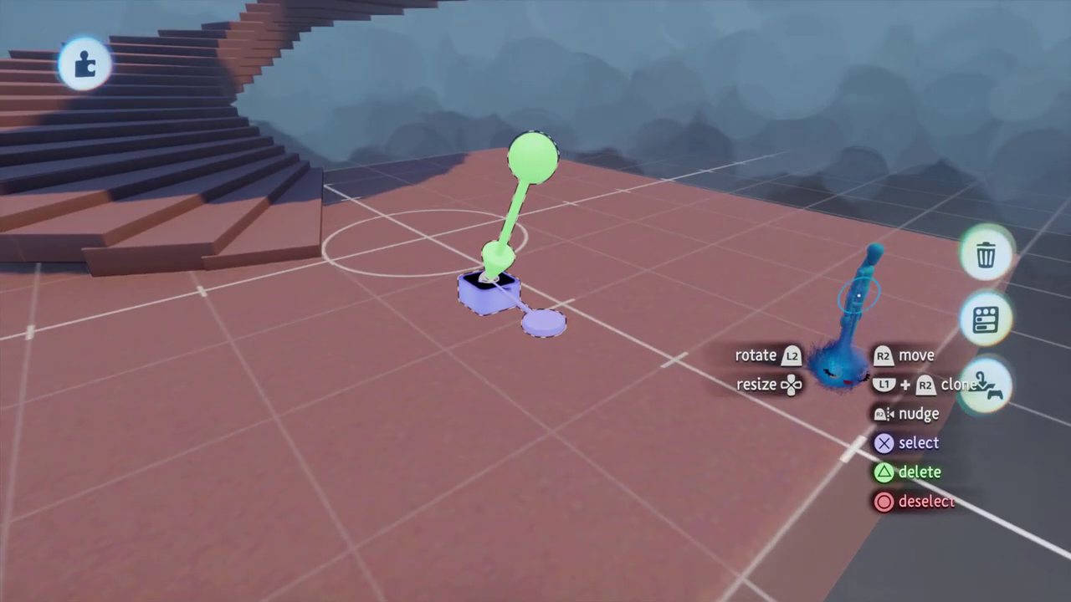
- Play-test the scene and walk the puppet across the platform and up the stairs to check the camera angle
key(Escape)
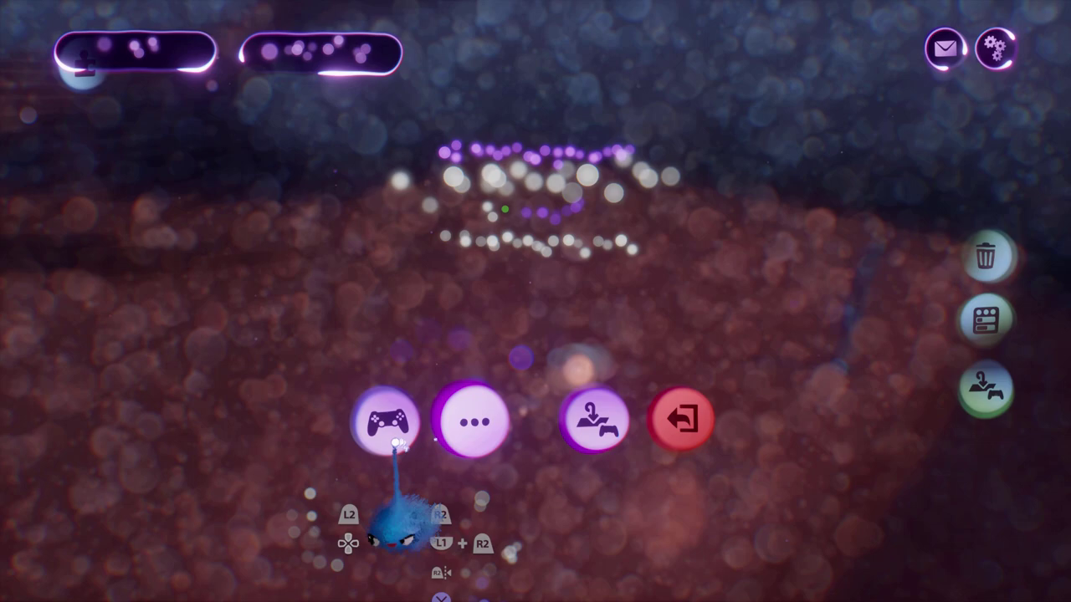
key(Escape)
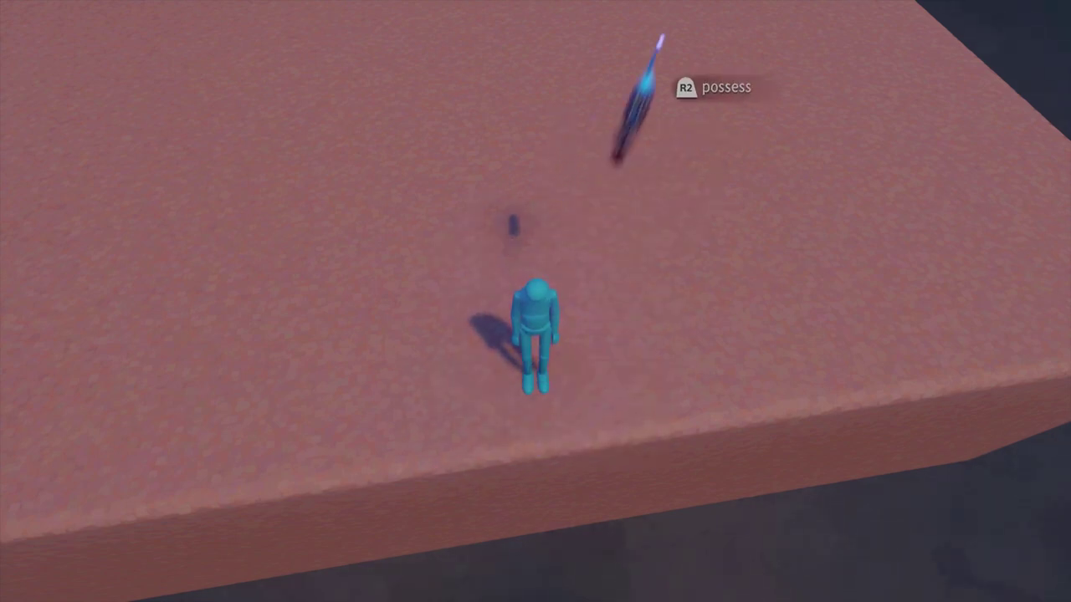
key(w)
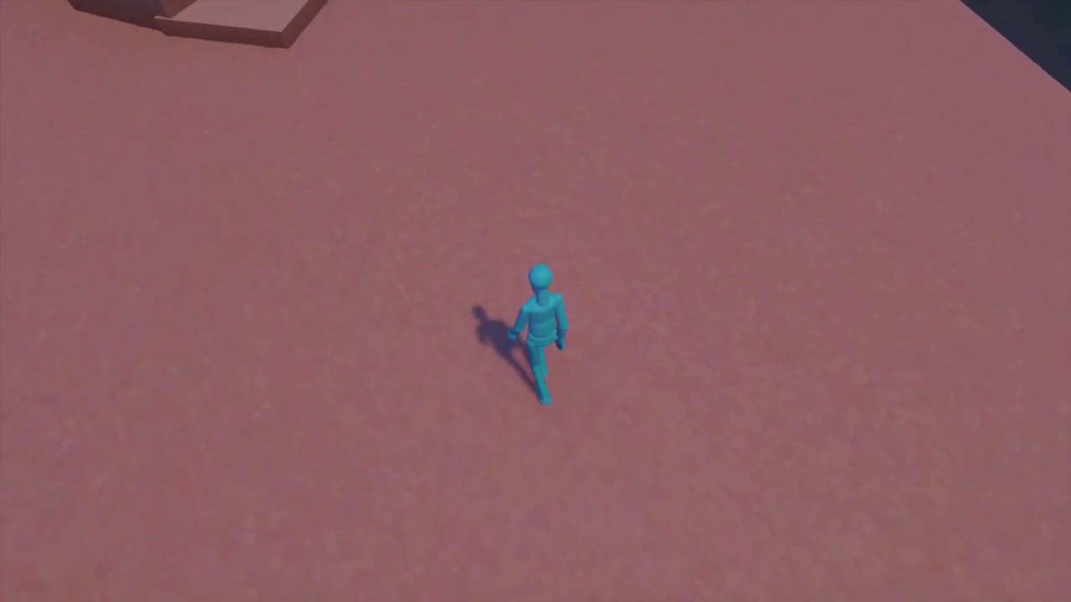
key(w)
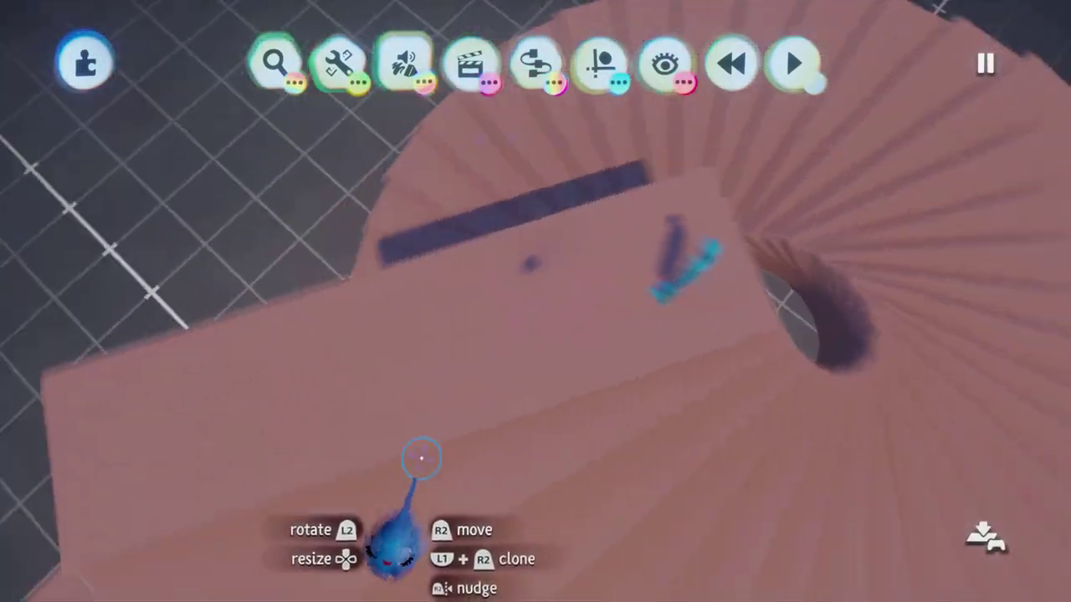
- Move the Camera Pointer onto the lower steps of the spiral staircase and aim it at a 25° tilt and 347° turn
middle_drag(421, 458, 237, 344)
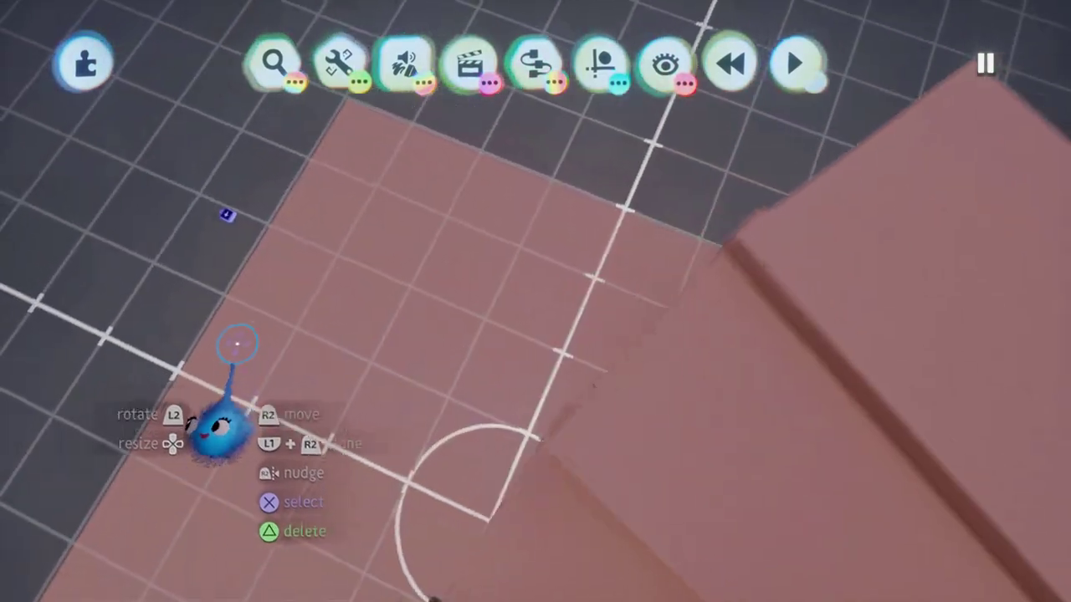
middle_drag(232, 226, 352, 355)
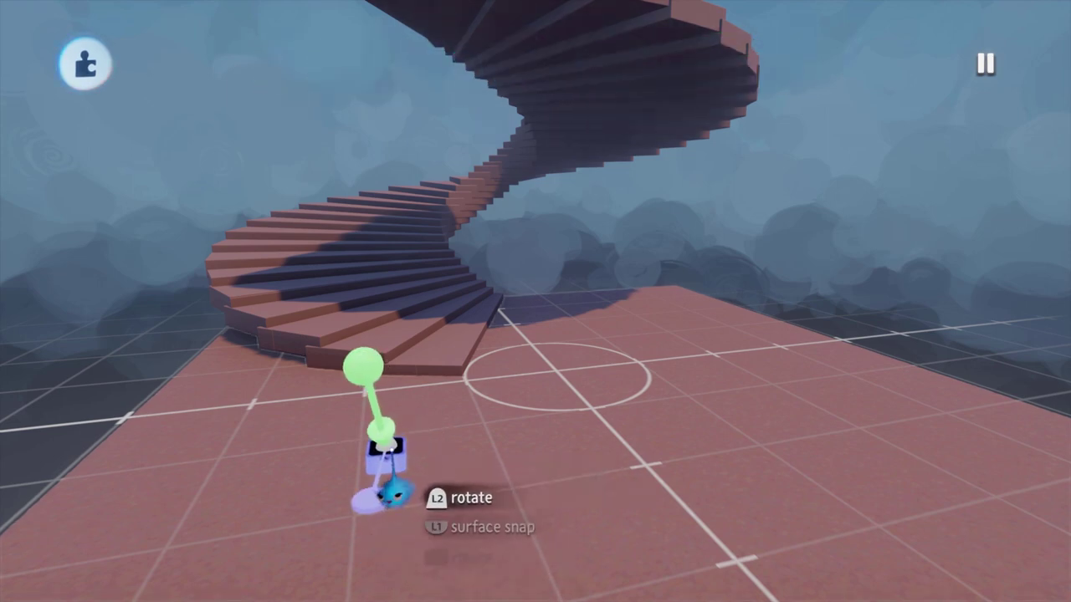
middle_drag(309, 410, 512, 427)
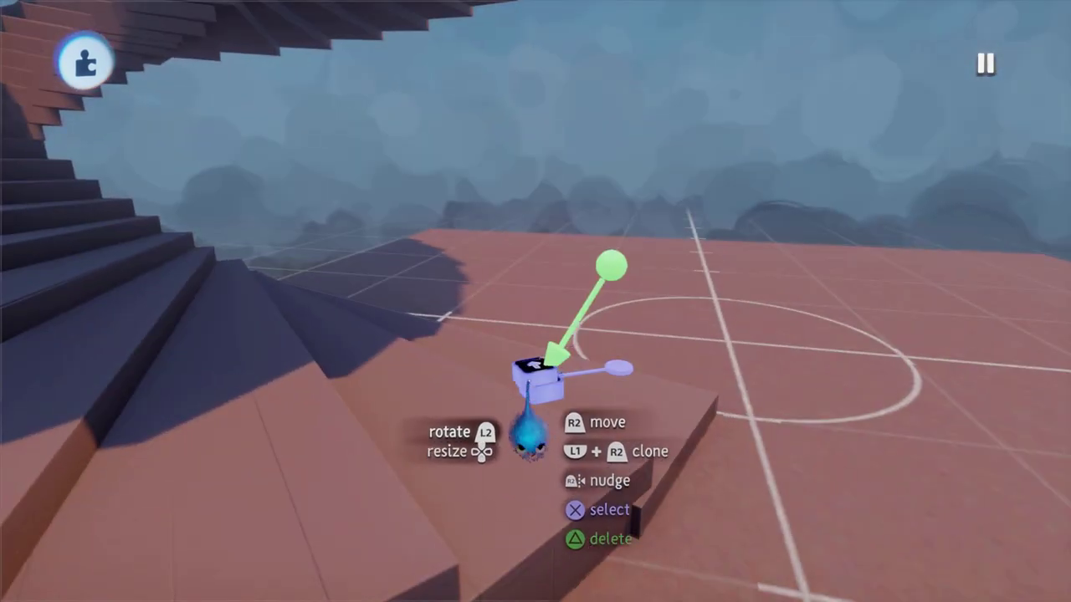
mouse_move(528, 384)
mouse_down()
mouse_move(455, 424)
mouse_move(424, 432)
mouse_move(407, 416)
mouse_move(401, 438)
mouse_move(388, 434)
mouse_move(384, 446)
mouse_up()
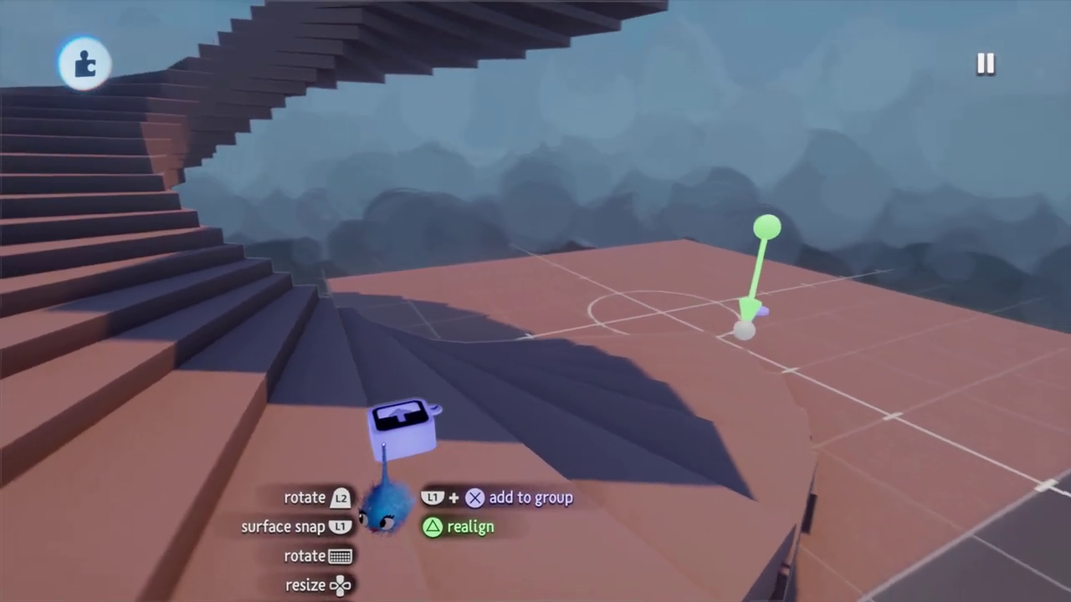
drag(385, 506, 387, 536)
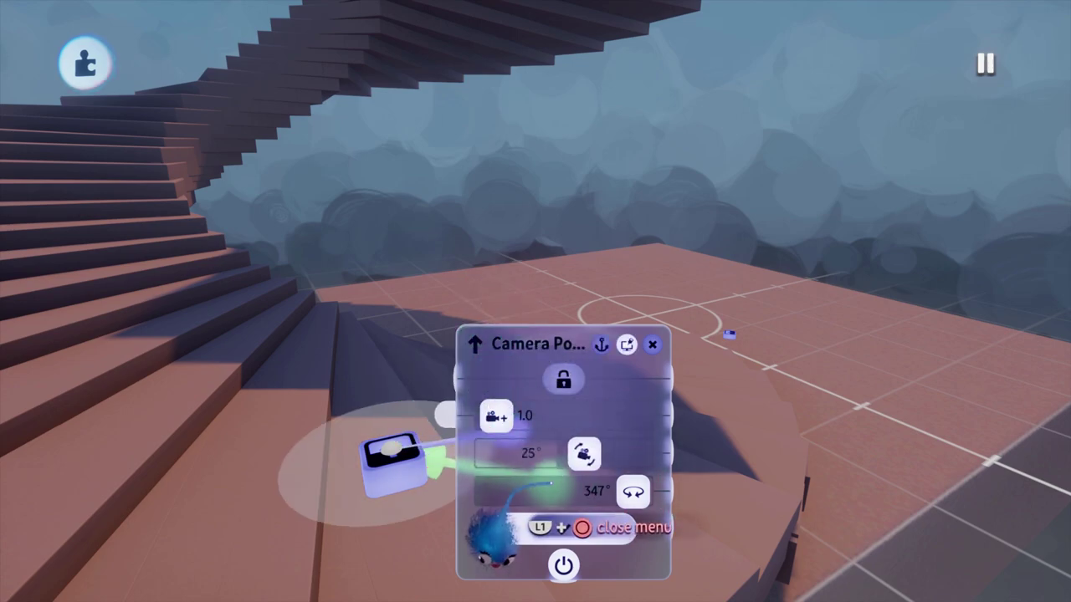
- Play-test the Camera Pointer's angle on the staircase and return to edit mode
key(Escape)
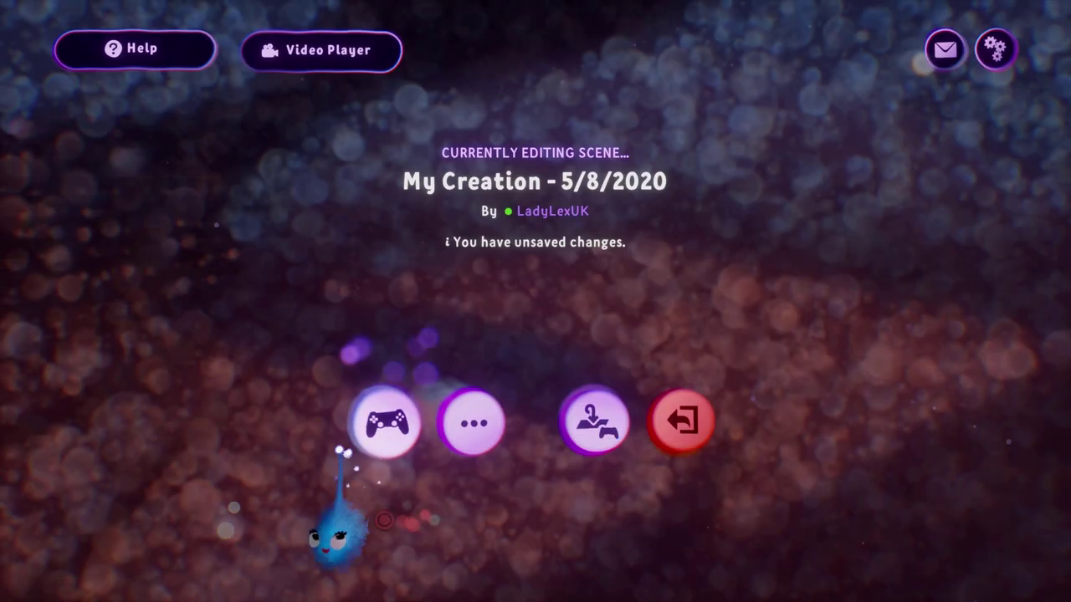
click(377, 429)
click(370, 481)
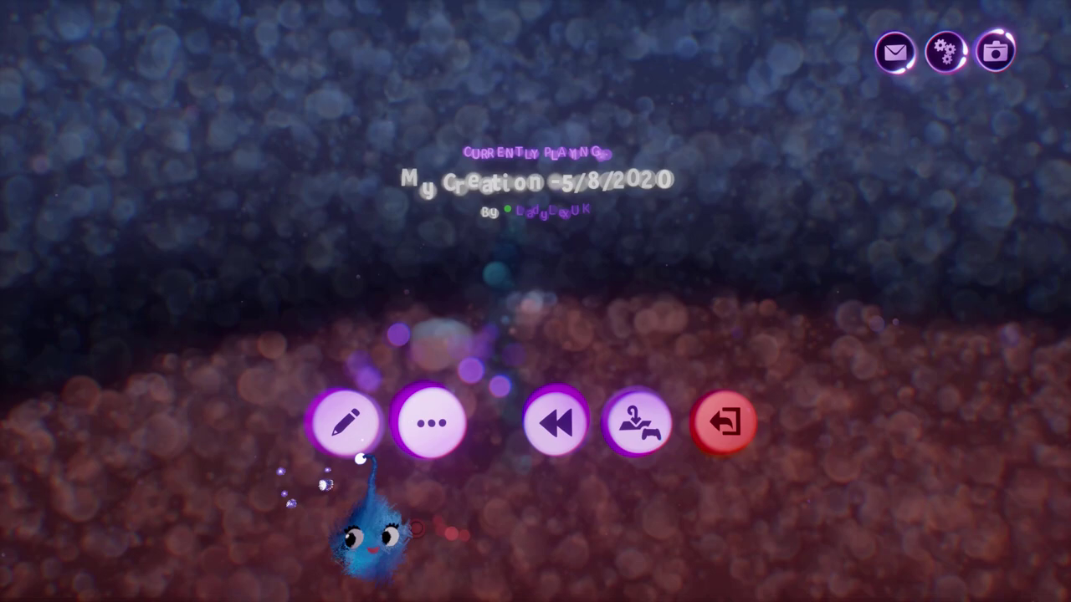
click(354, 438)
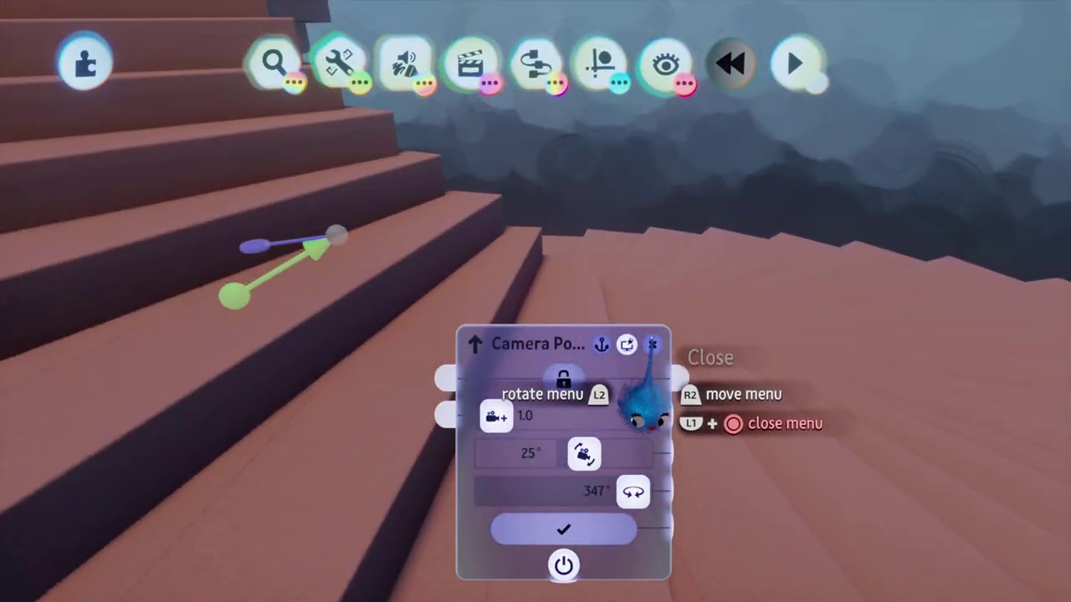
- Close the Camera Pointer's settings and move the gadget off the stairs onto the platform floor
click(652, 344)
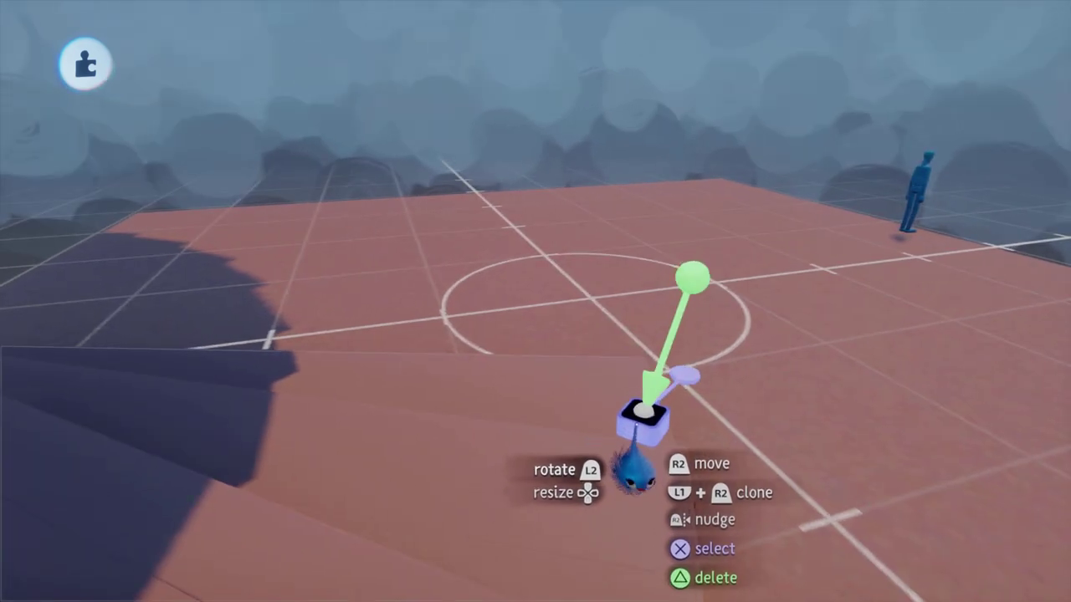
mouse_move(636, 427)
mouse_down()
mouse_move(607, 423)
mouse_move(569, 474)
mouse_up()
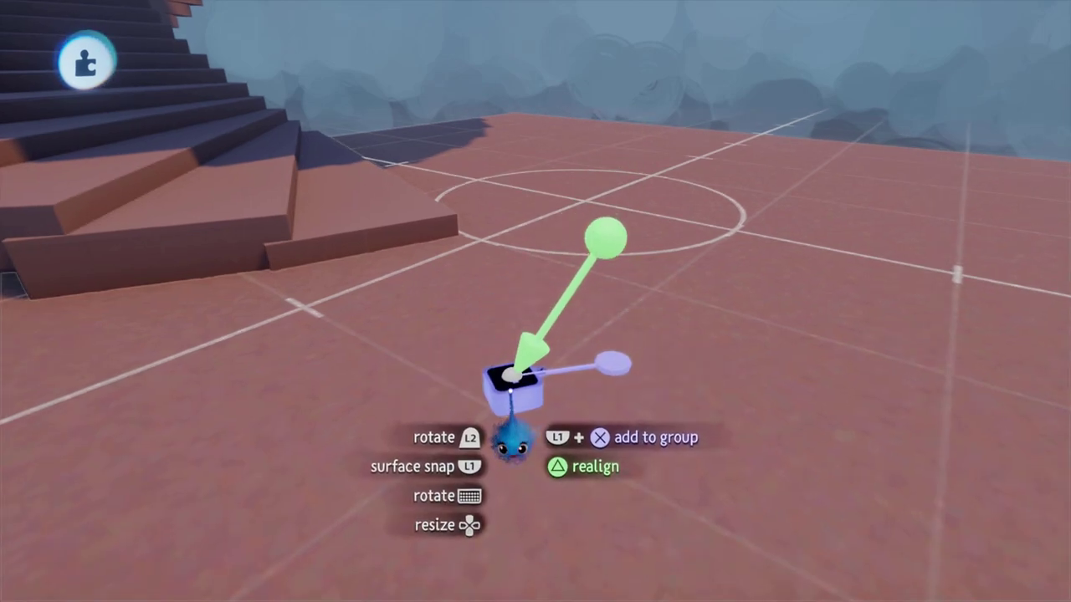
drag(511, 391, 508, 394)
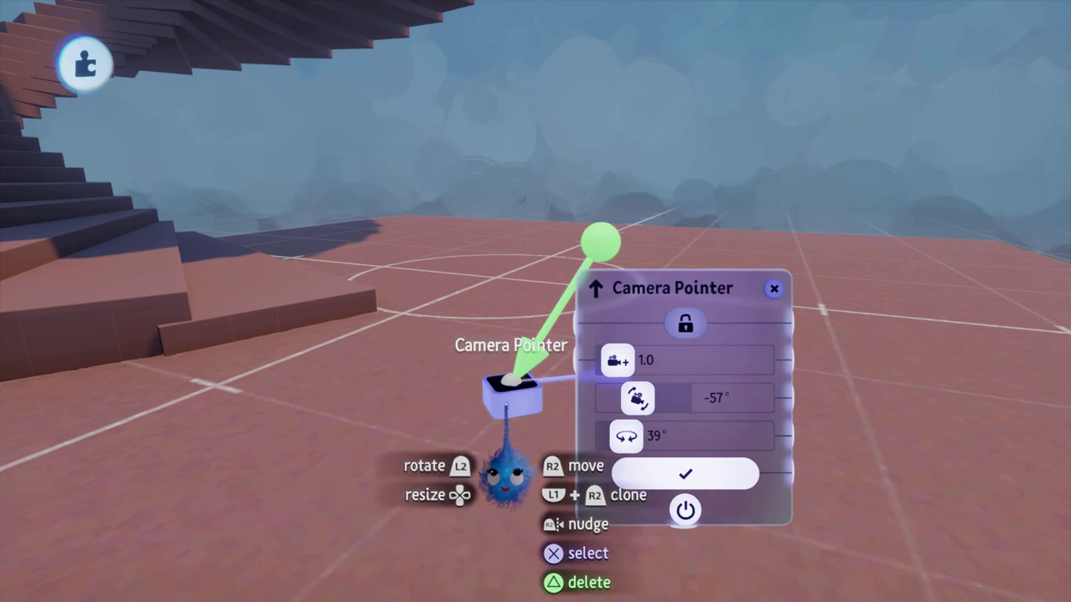
- Rotate the Camera Pointer gadget through several orientations, ending at a -54° tilt and 301° turn
drag(485, 415, 558, 427)
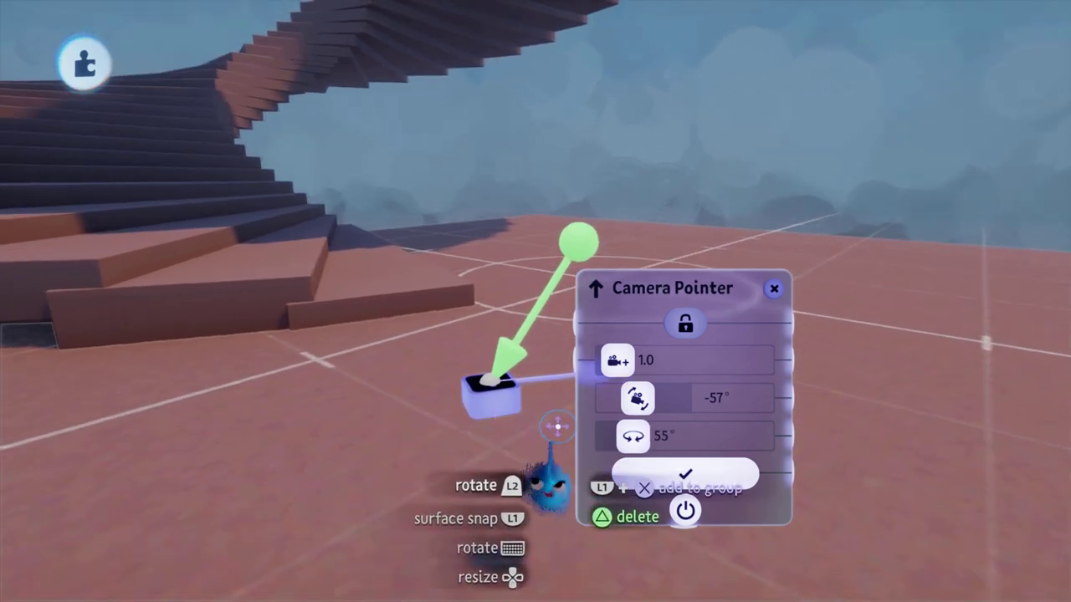
drag(497, 398, 462, 376)
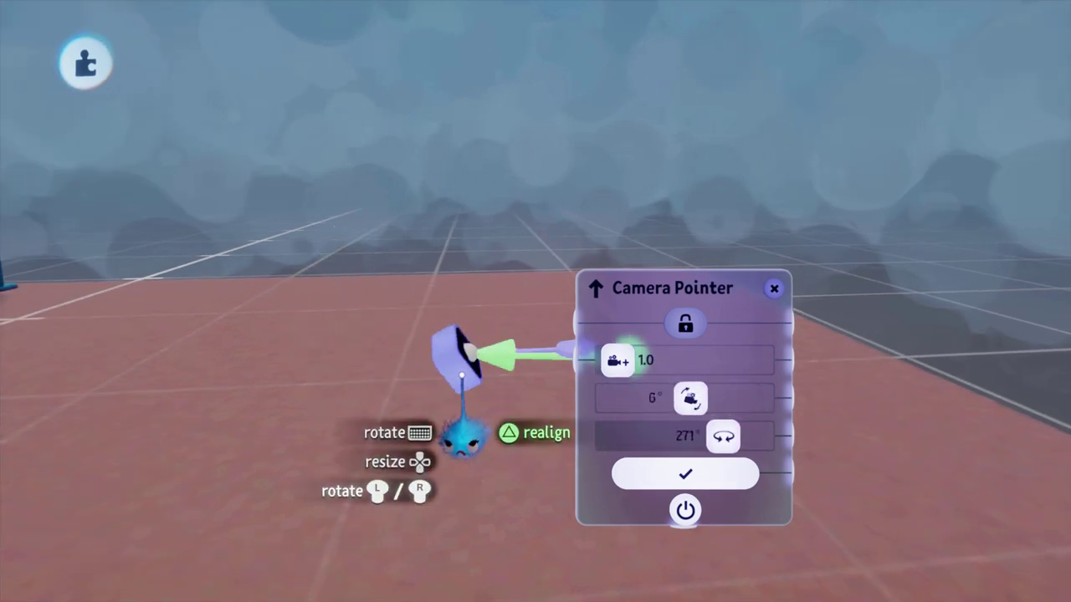
drag(462, 376, 458, 280)
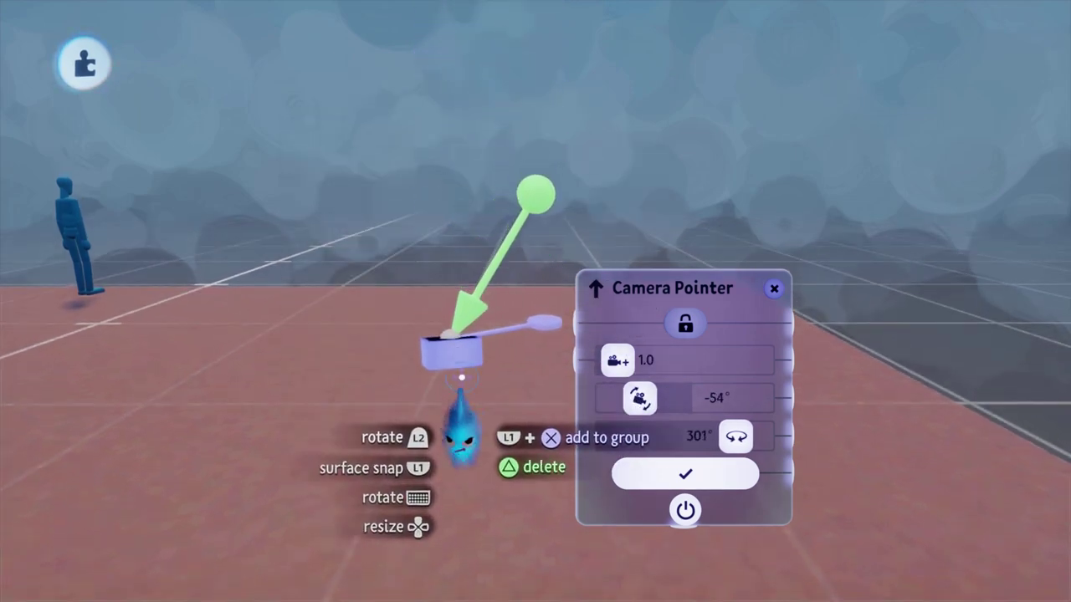
- Aim the Camera Pointer at a -38° tilt and 281° turn, play-test it and return to edit mode
middle_drag(462, 377, 471, 424)
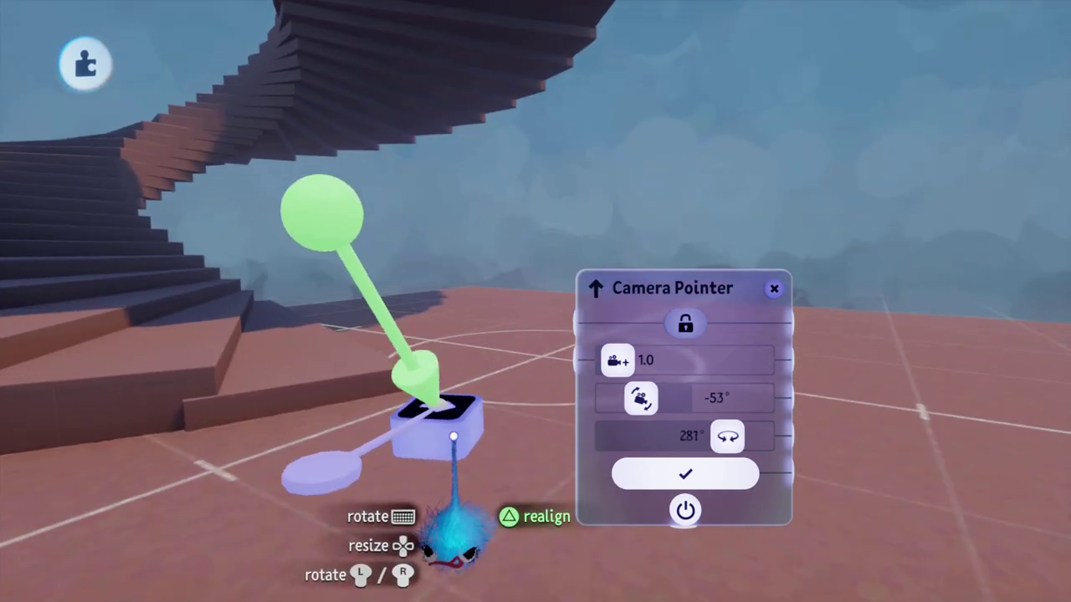
middle_drag(458, 466, 585, 385)
middle_drag(774, 318, 366, 331)
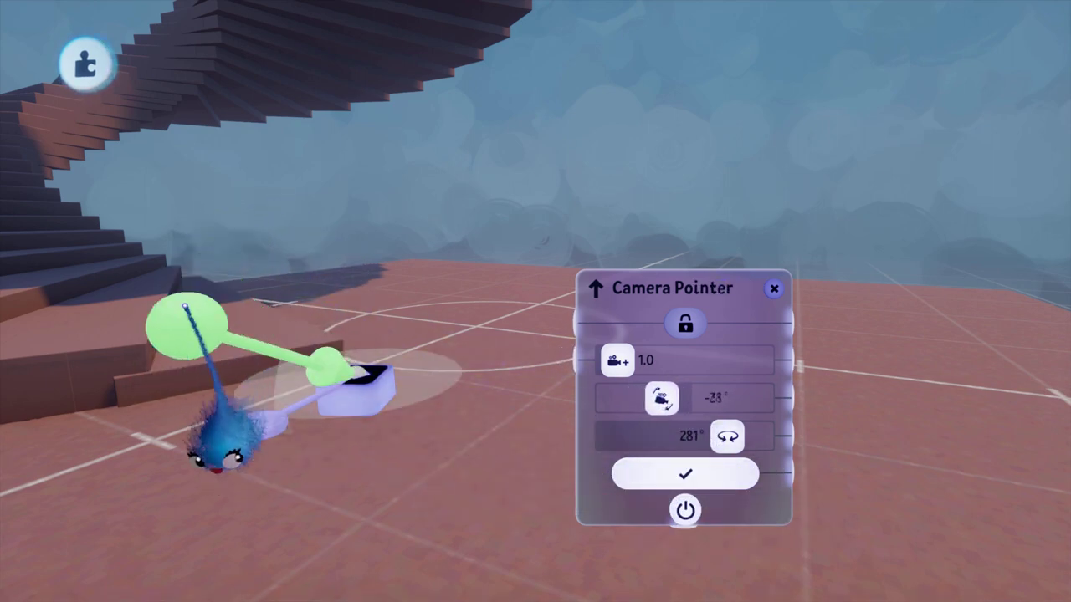
drag(224, 559, 400, 571)
key(Escape)
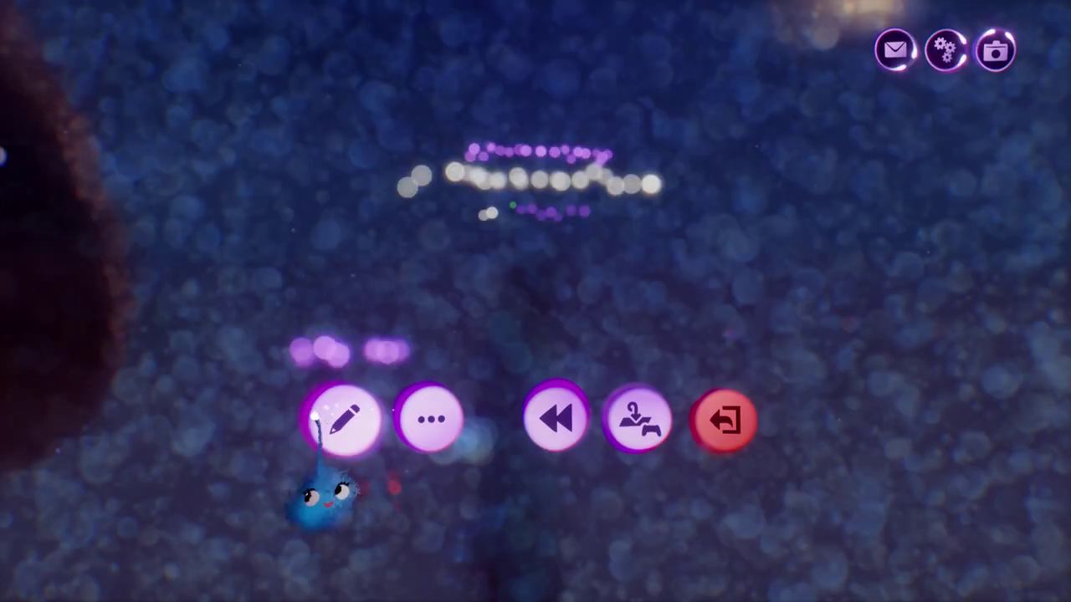
click(347, 424)
- Level the Camera Pointer to a 0° tilt, play-test the side-on camera view and return to edit mode
middle_drag(400, 394, 301, 452)
drag(261, 449, 222, 364)
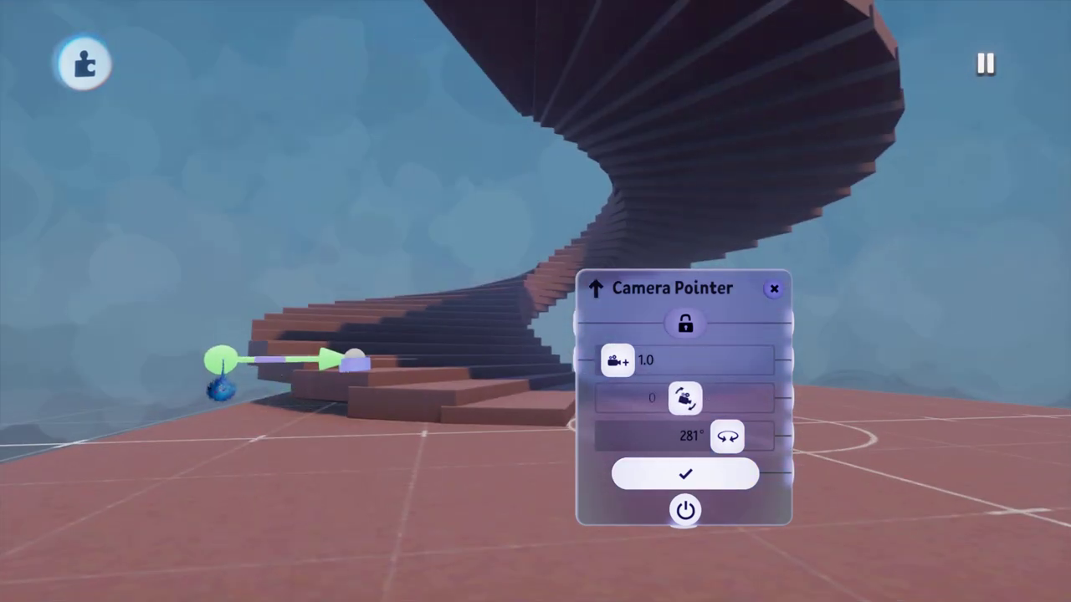
key(Escape)
click(383, 421)
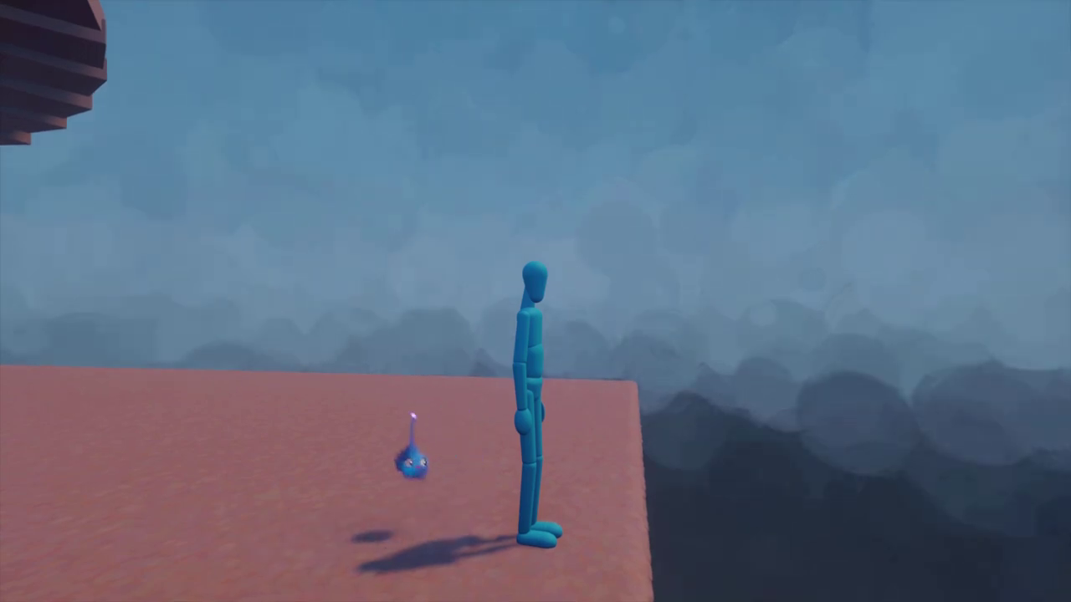
key(Escape)
click(344, 423)
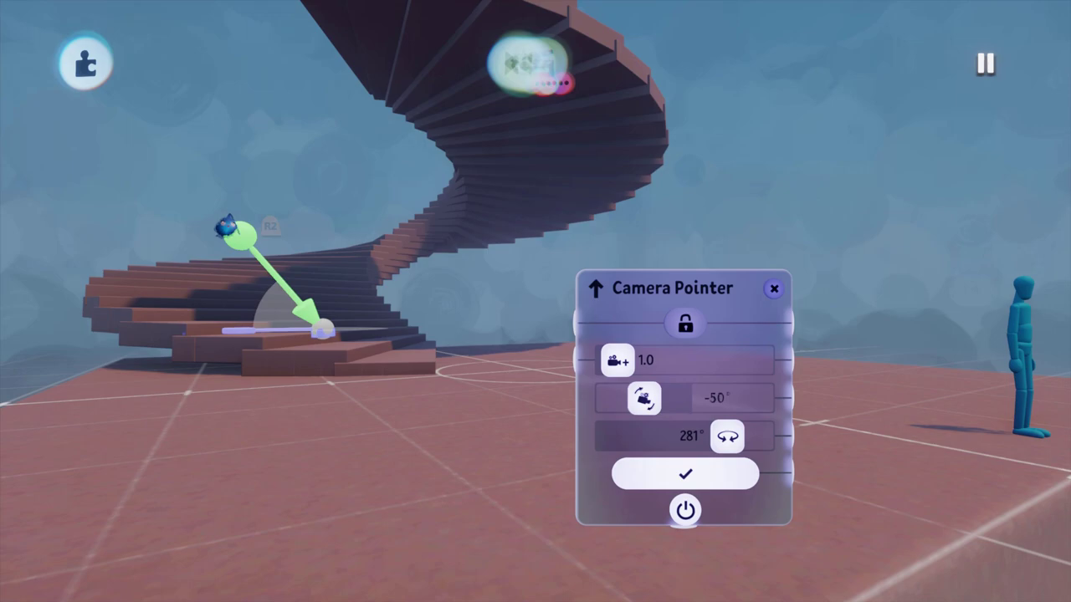
- Tilt the Camera Pointer to -77°, play-test the overhead camera view and return to edit mode
key(Escape)
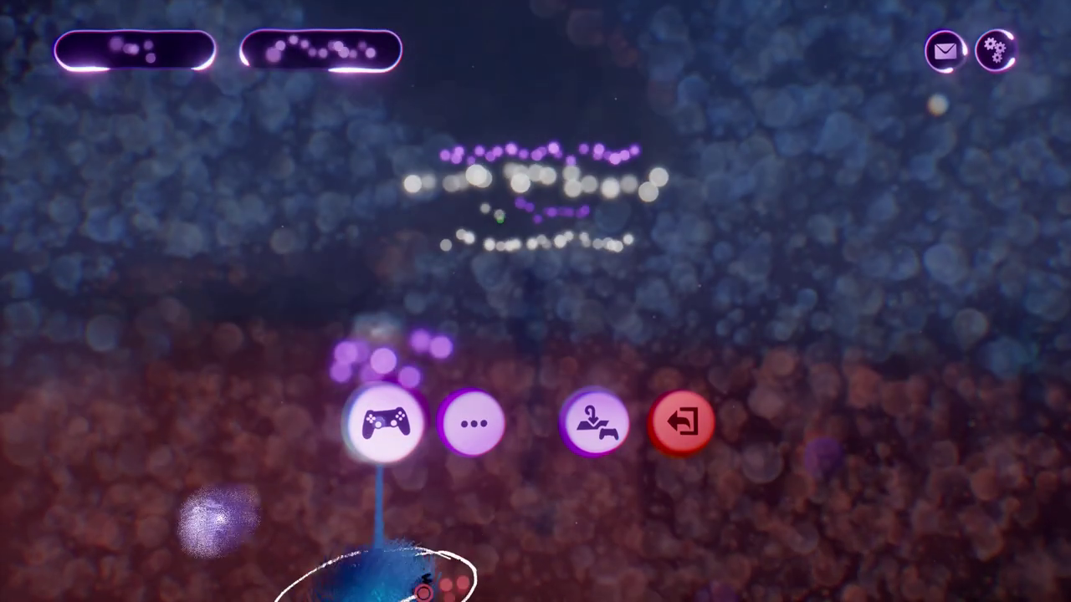
click(385, 421)
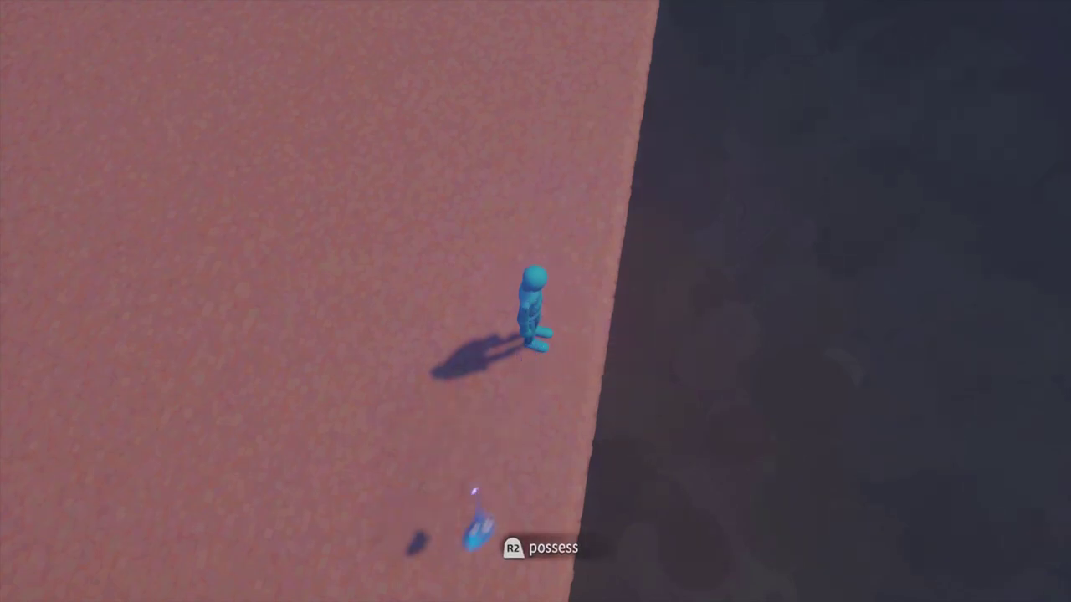
key(Escape)
click(345, 423)
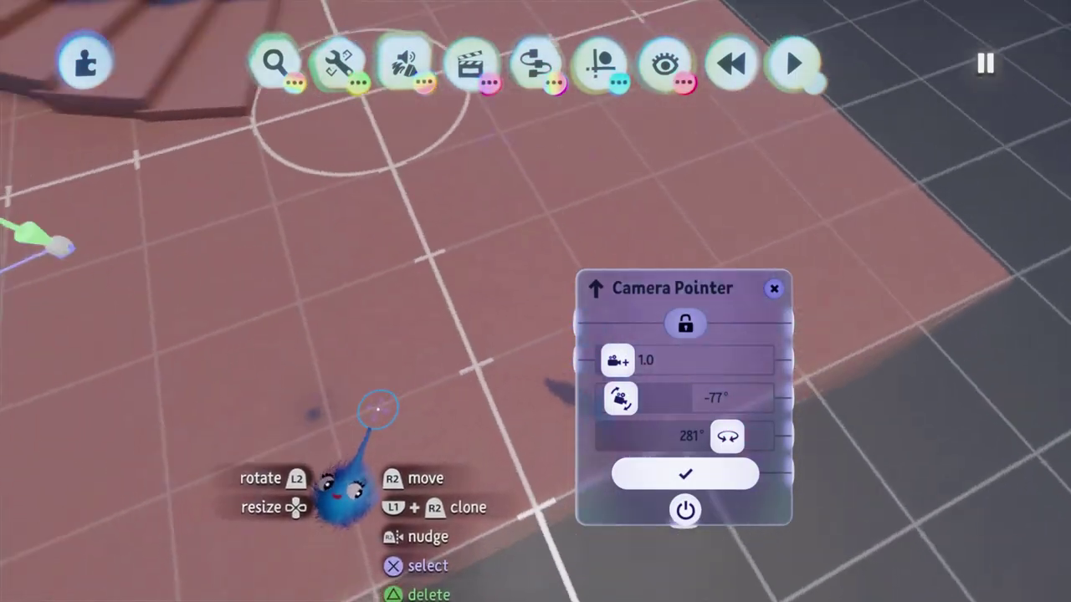
- Move the Camera Pointer's settings aside and stamp a Trigger Zone gadget beside the spiral staircase's lower steps
middle_drag(378, 410, 508, 492)
middle_drag(689, 517, 440, 514)
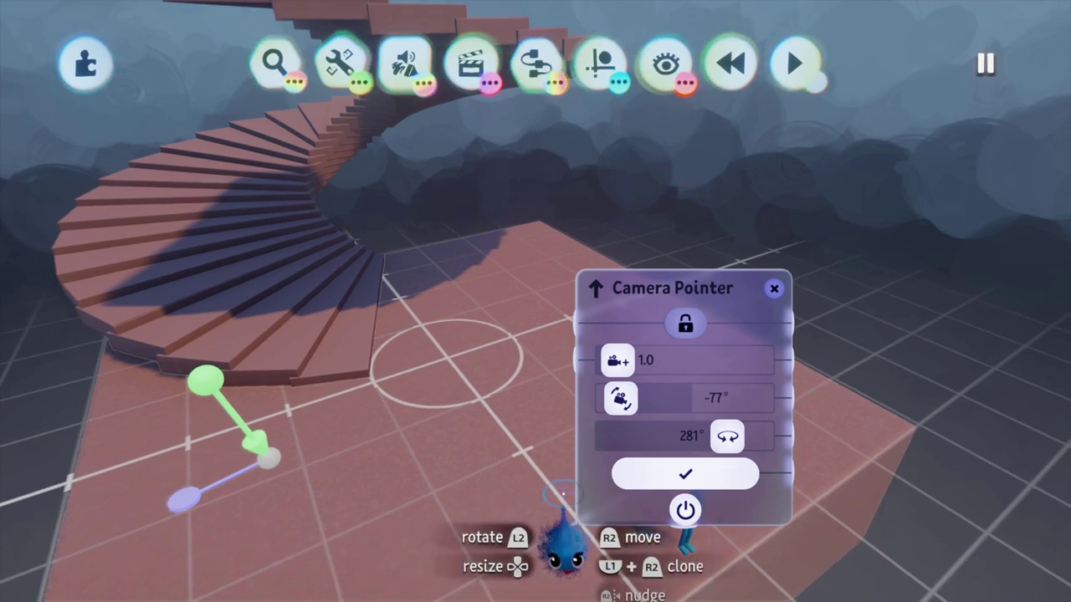
drag(596, 495, 494, 441)
middle_drag(485, 444, 451, 520)
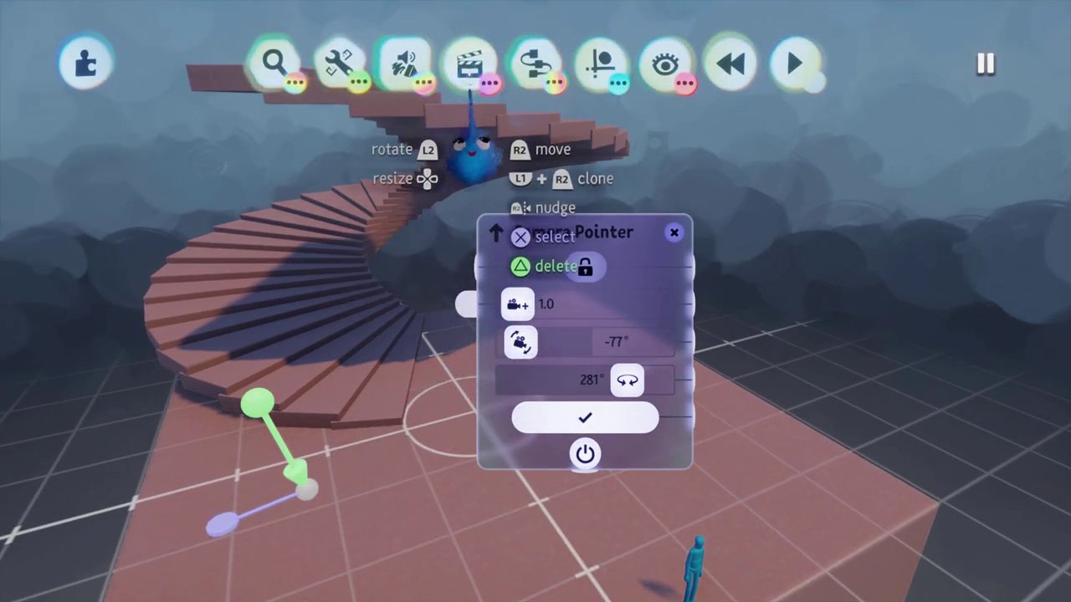
click(530, 77)
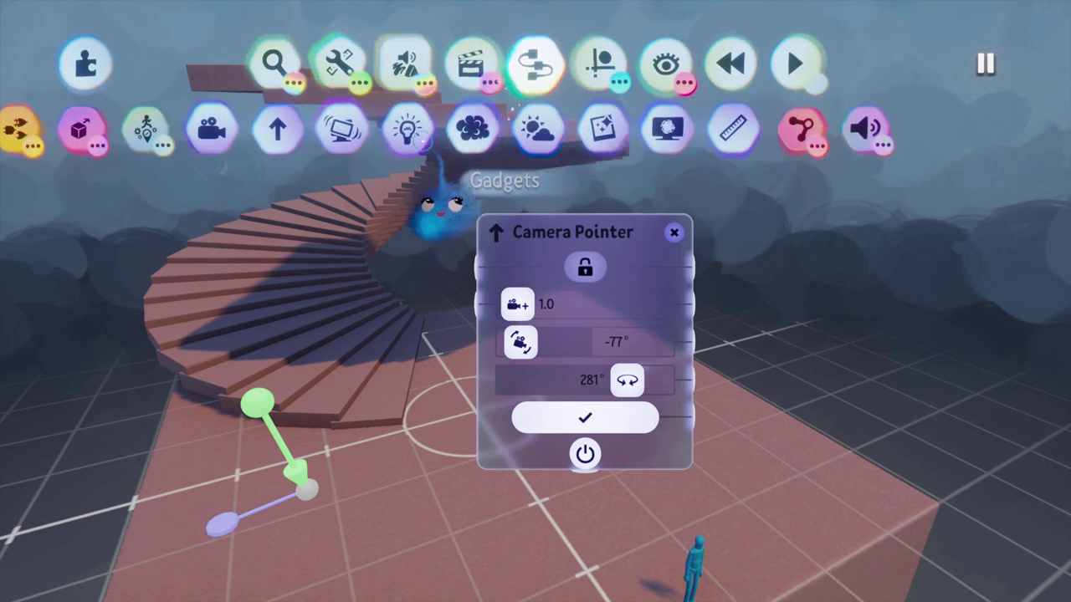
drag(174, 132, 412, 152)
click(219, 135)
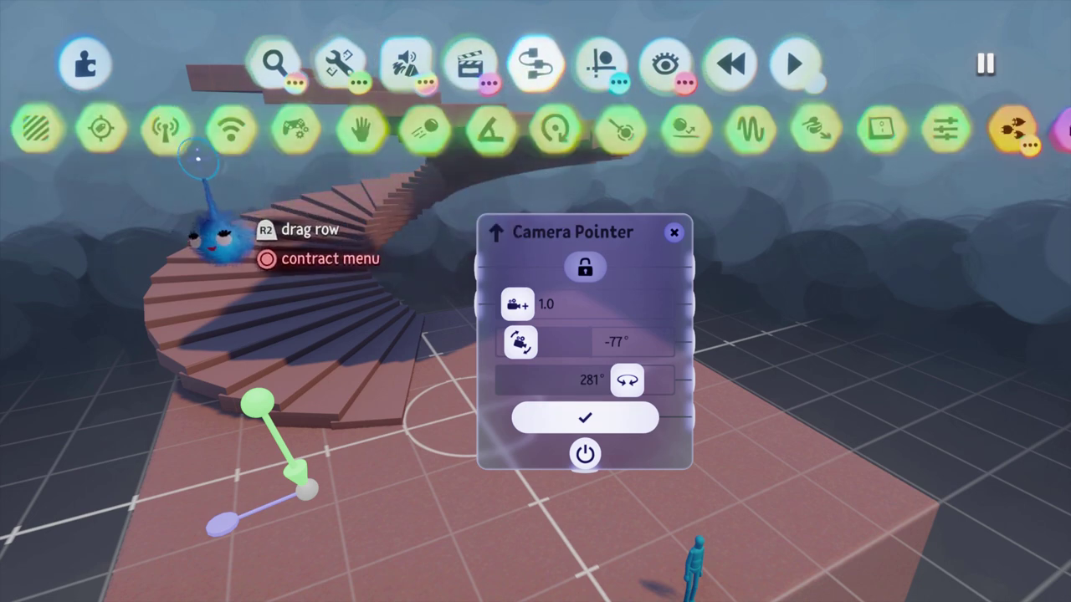
click(50, 132)
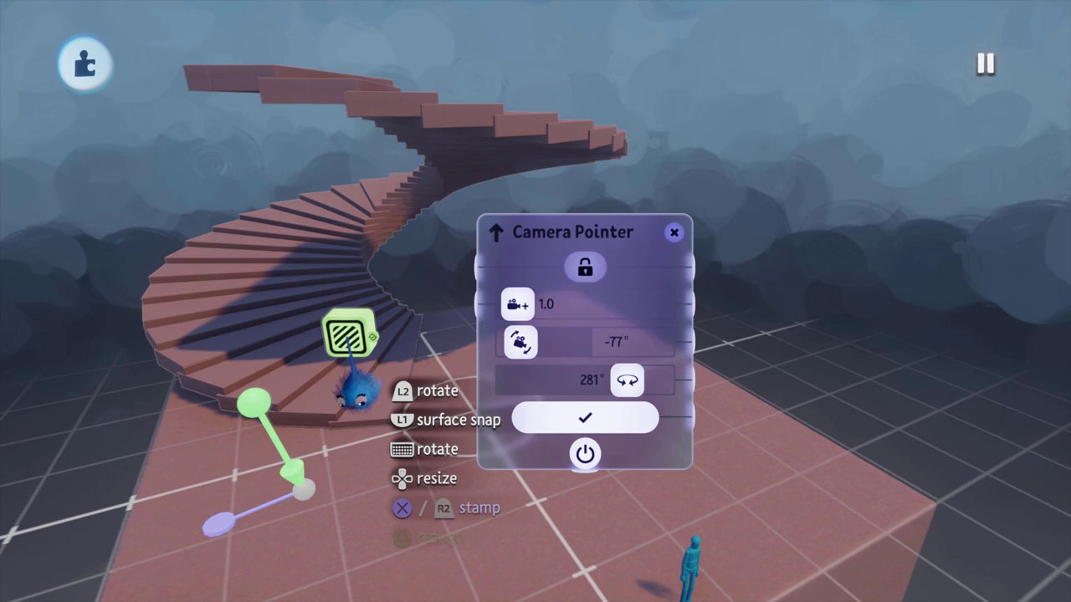
scroll(349, 358, up, 5)
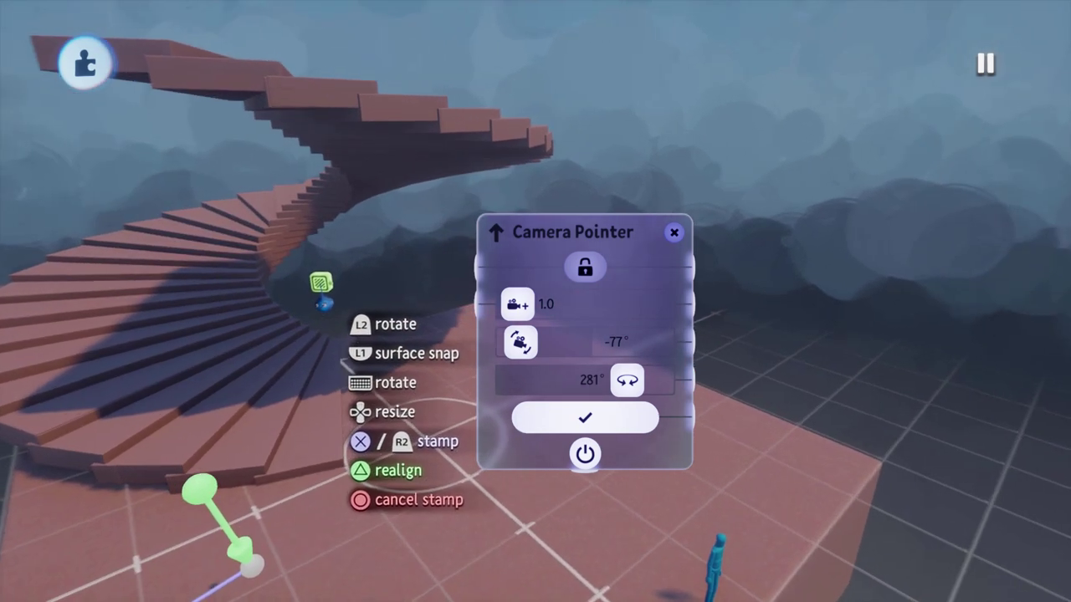
scroll(312, 287, up, 4)
click(311, 289)
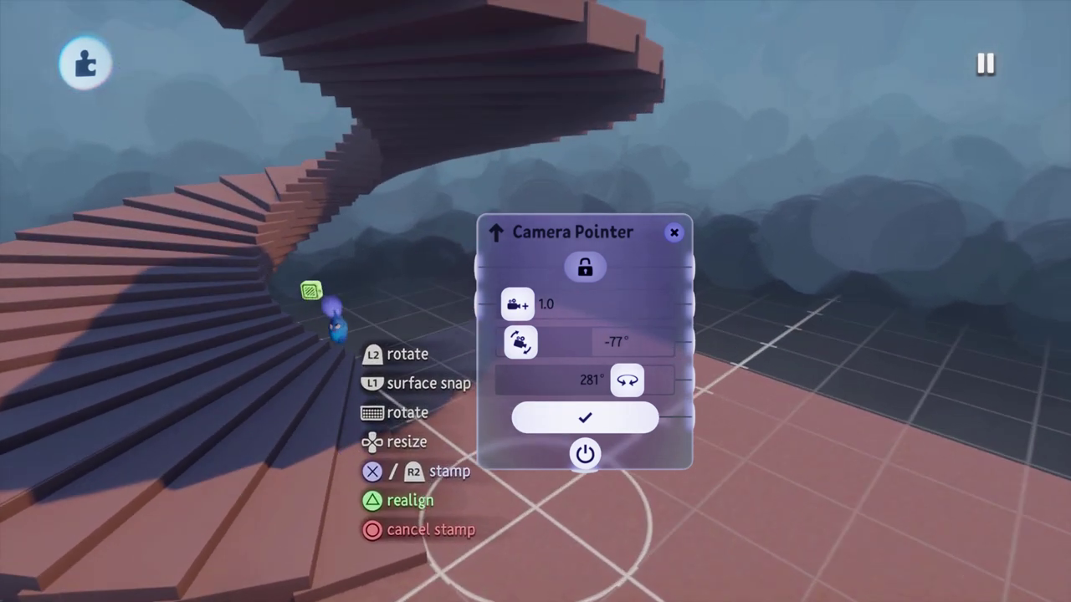
- Open the Trigger Zone's settings and set its zone shape to a cylinder
click(310, 289)
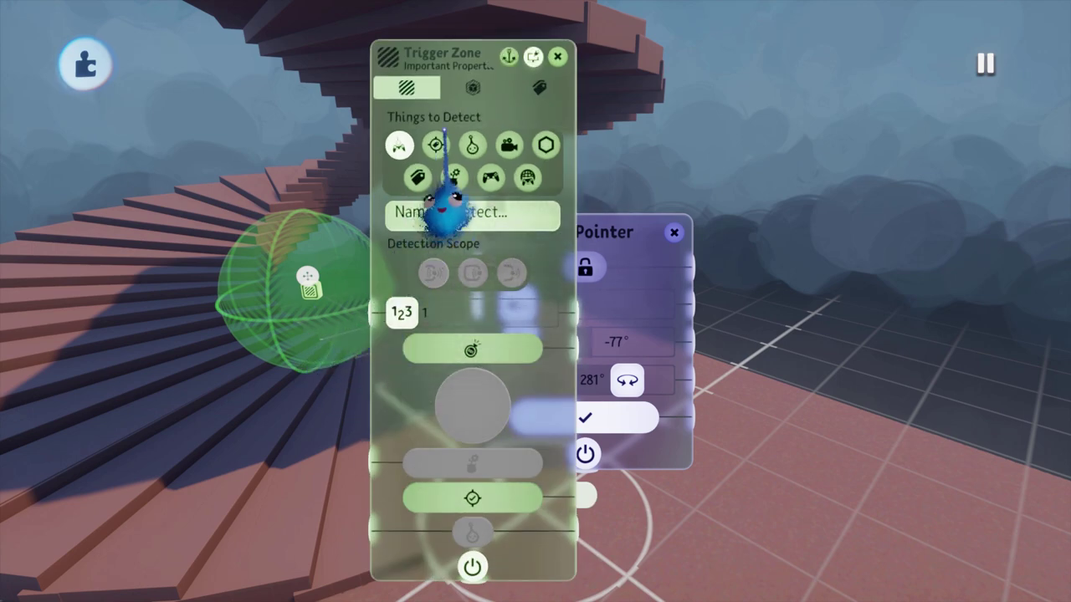
click(473, 93)
click(472, 145)
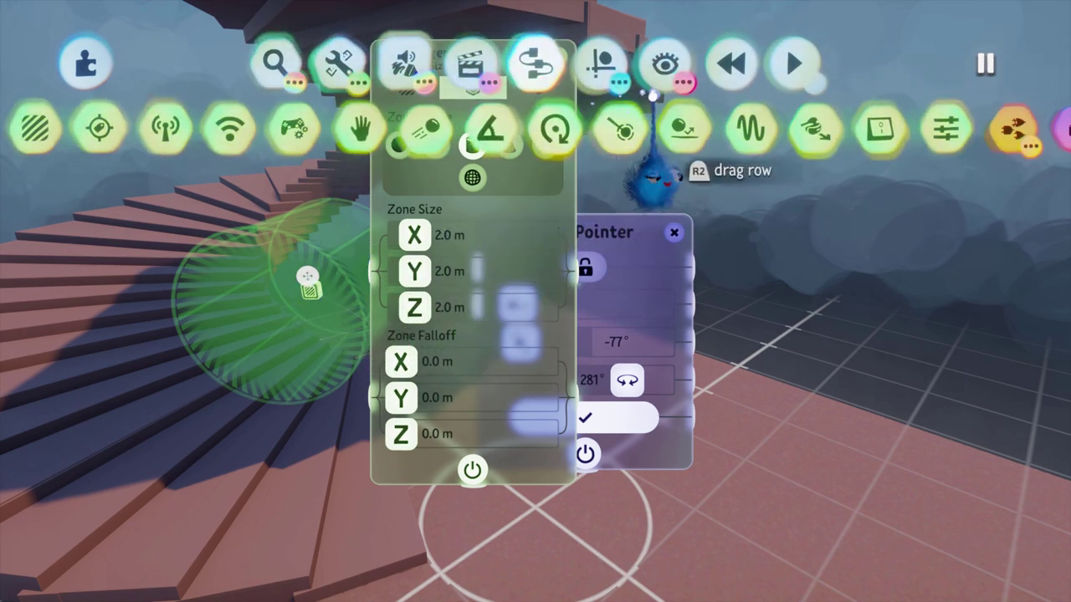
- Turn on Grid Snap and align the cylindrical Trigger Zone upright to the grid
click(599, 65)
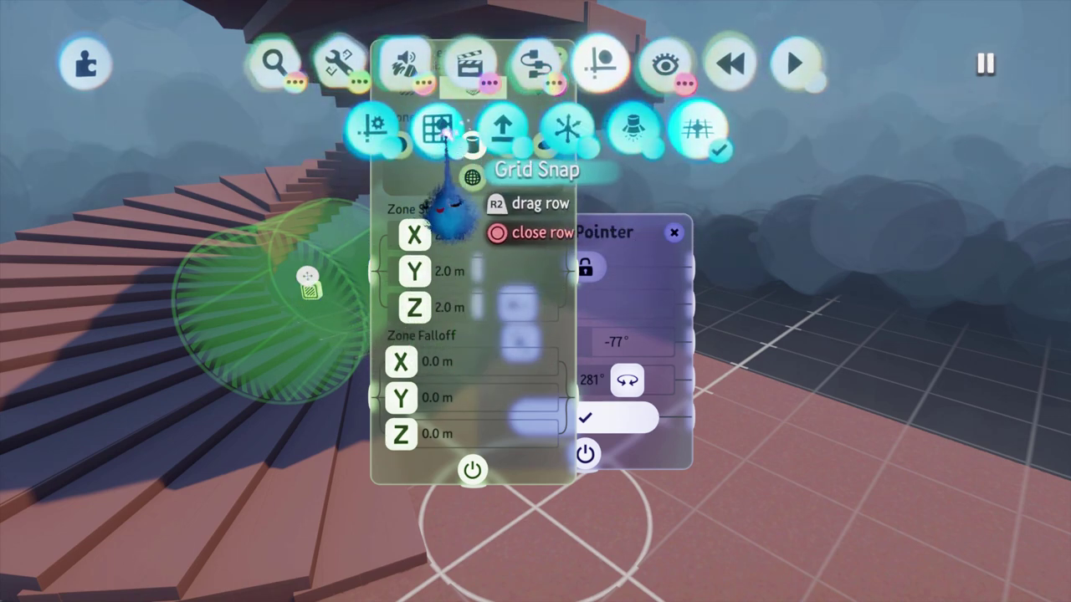
click(440, 130)
drag(307, 275, 300, 262)
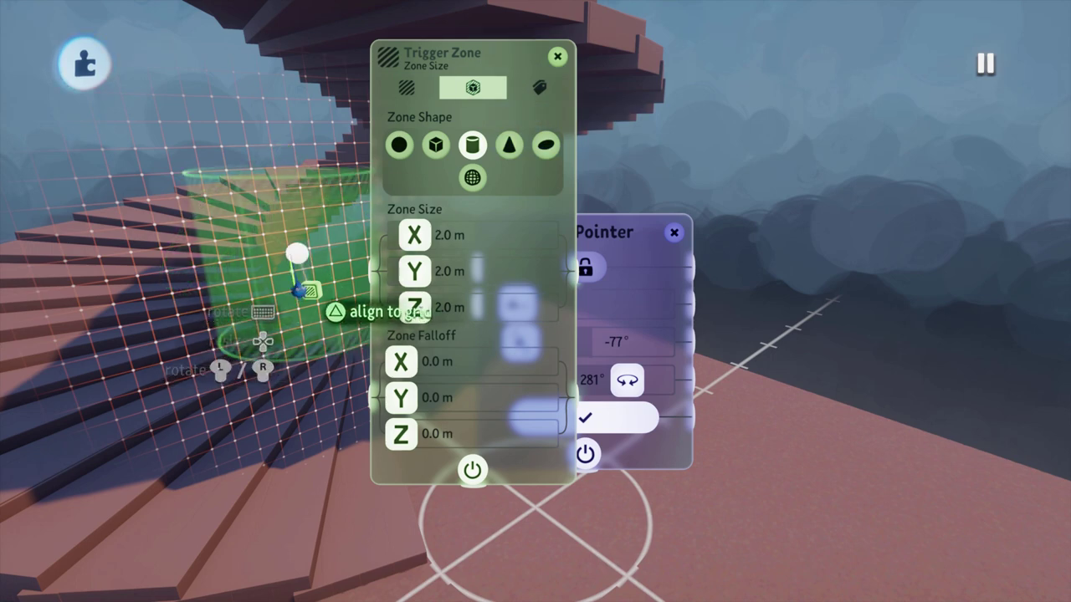
- Enlarge the Trigger Zone to 10.7 m in X and Y, and lower its Z size to 8.7 m
key(Up)
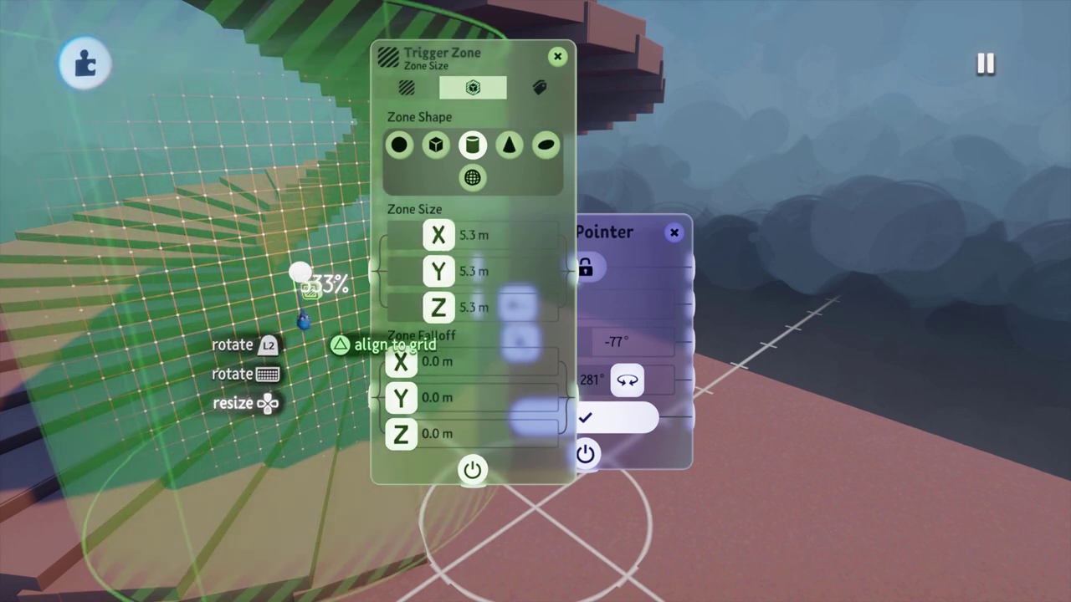
key(Up)
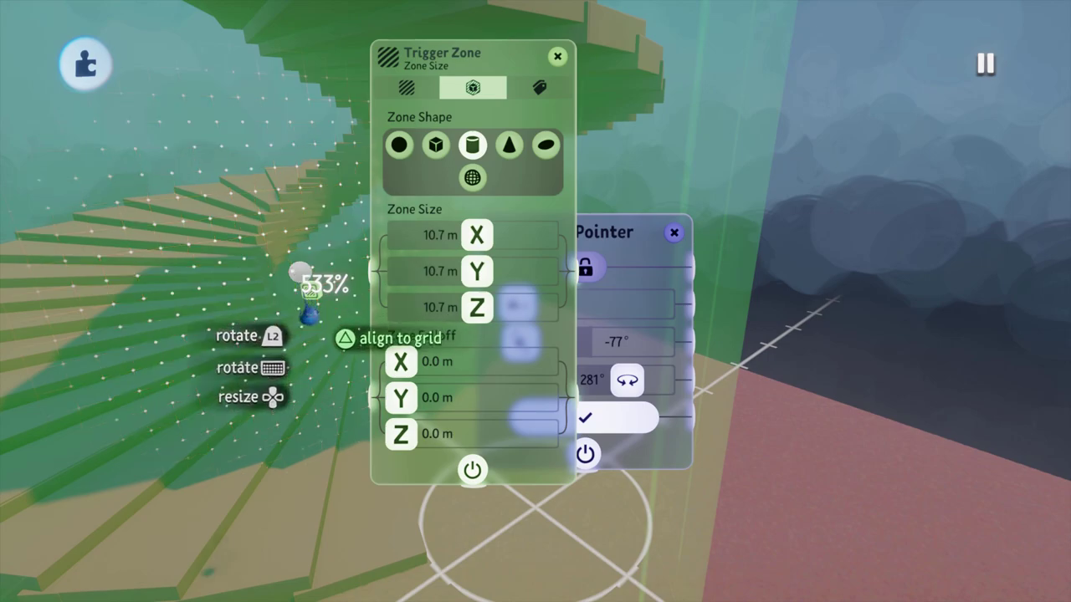
middle_drag(342, 368, 283, 295)
drag(280, 295, 295, 405)
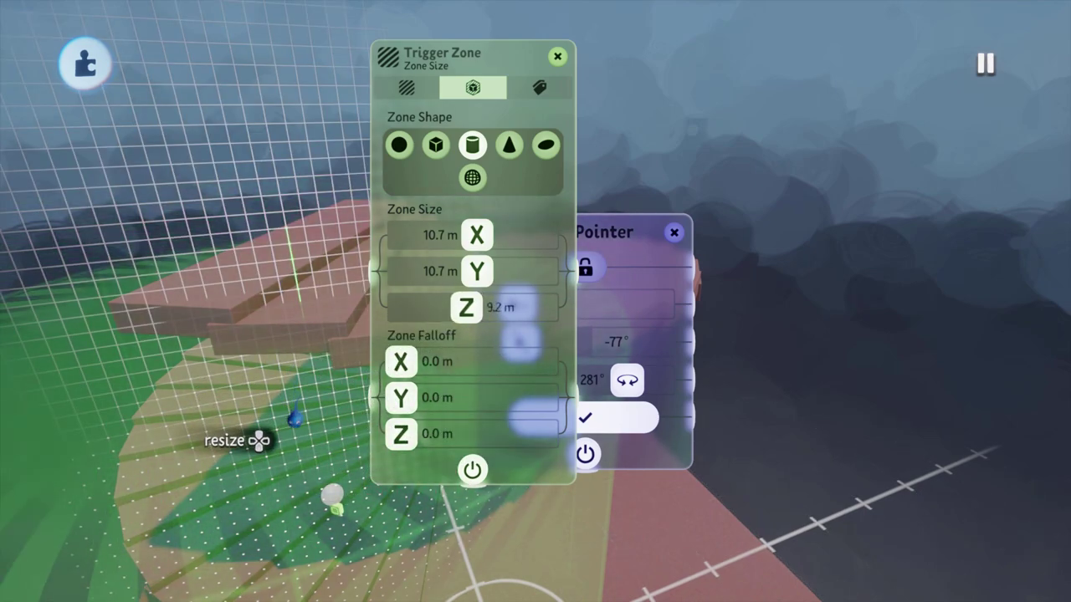
middle_drag(302, 442, 354, 516)
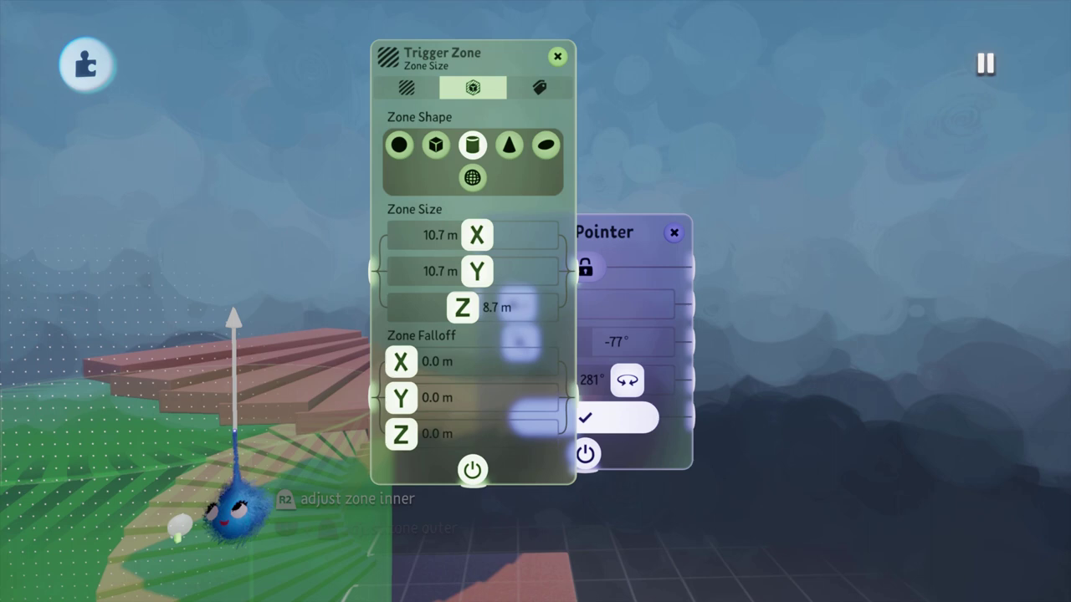
middle_drag(236, 477, 266, 465)
middle_drag(310, 438, 242, 471)
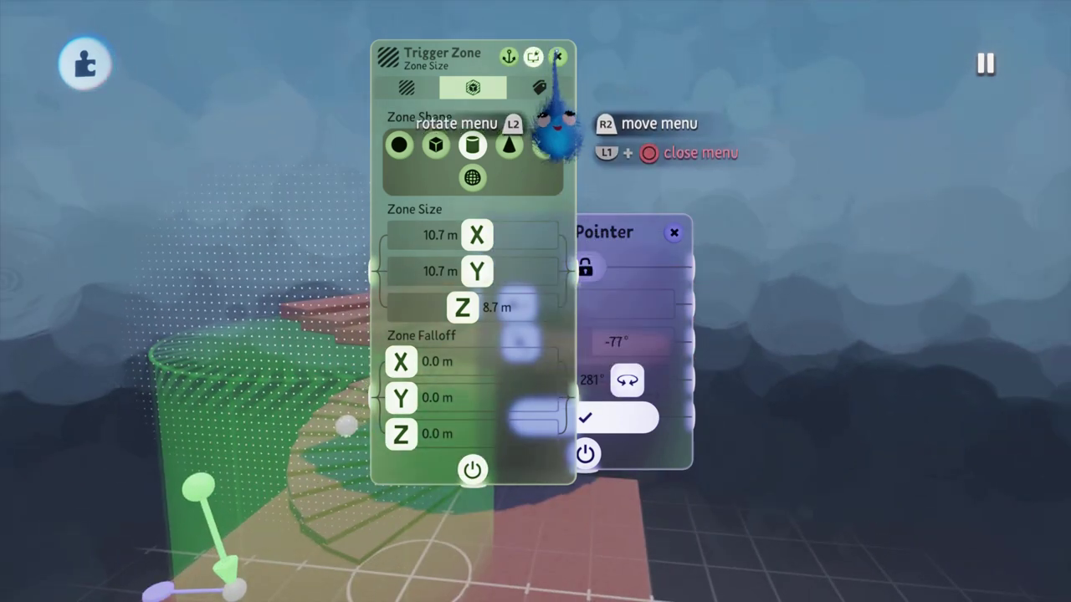
- Close the Trigger Zone's settings and reposition the zone so its cylinder surrounds the lower turn of the spiral staircase
mouse_move(522, 100)
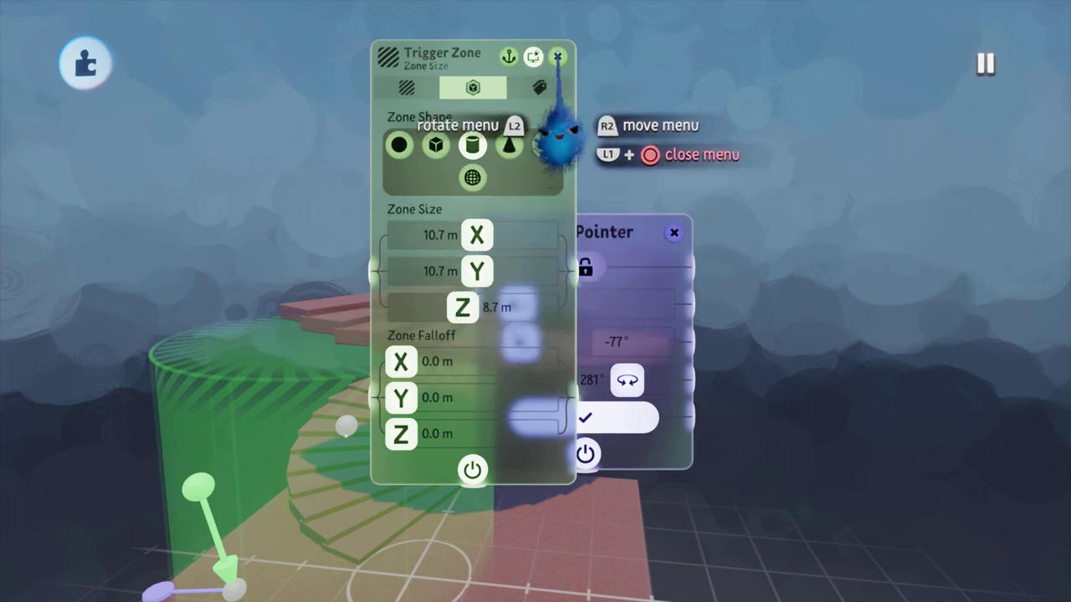
click(559, 55)
middle_drag(544, 203, 412, 517)
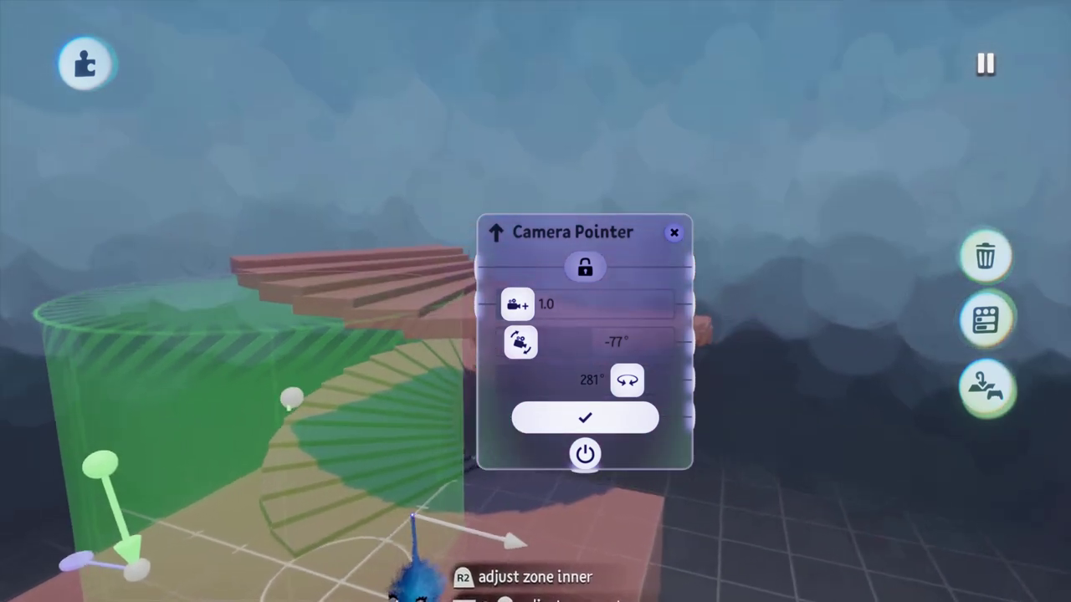
middle_drag(411, 577, 241, 502)
drag(192, 403, 251, 404)
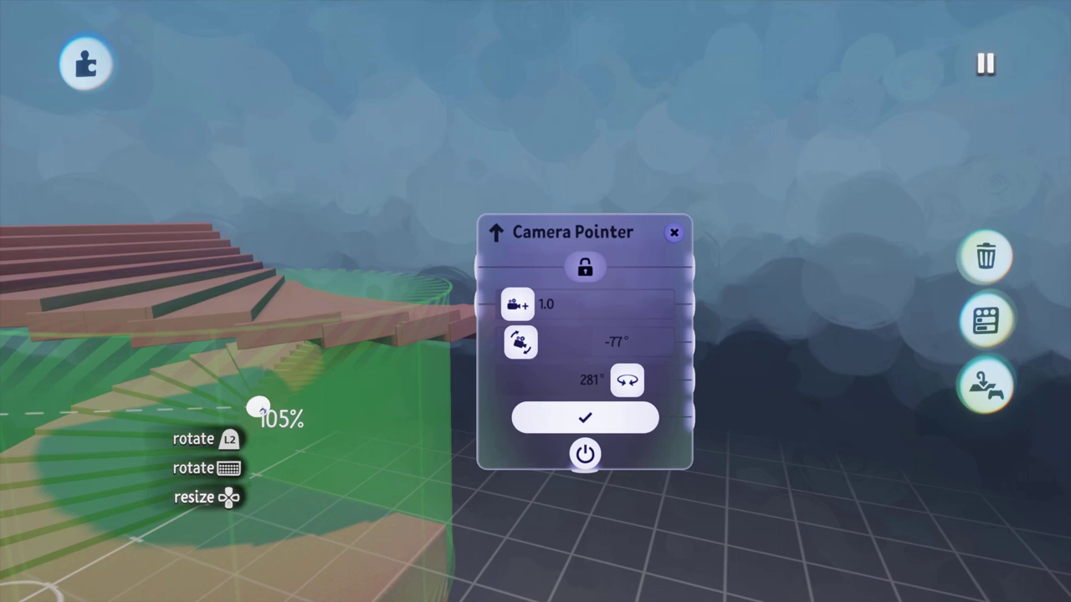
drag(287, 408, 297, 542)
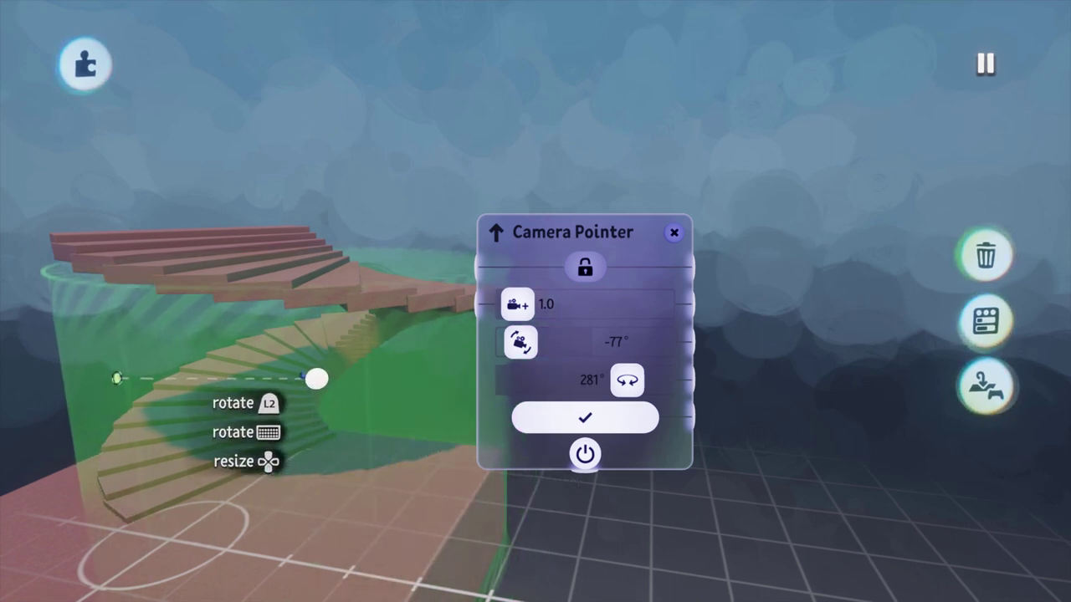
drag(288, 390, 343, 494)
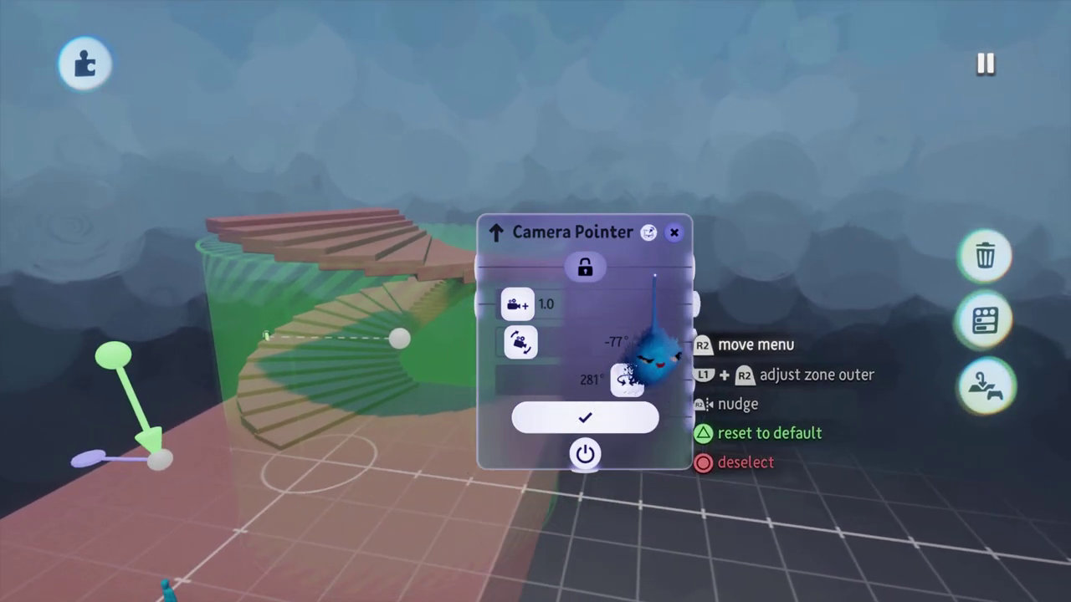
- Close the Camera Pointer's settings and wire the Trigger Zone to the Camera Pointer
click(673, 232)
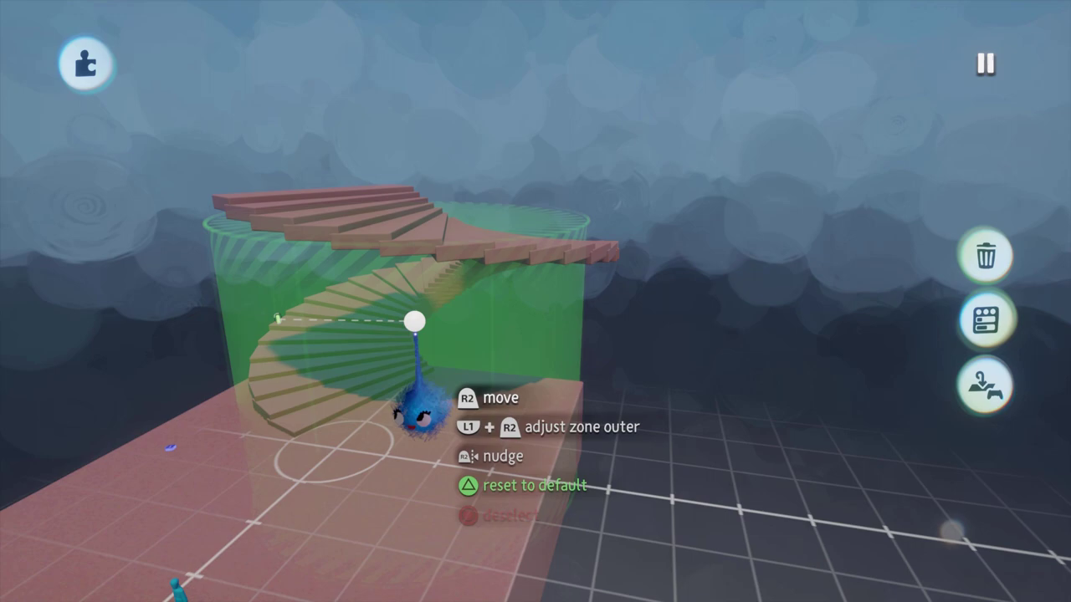
middle_drag(268, 355, 293, 468)
click(242, 318)
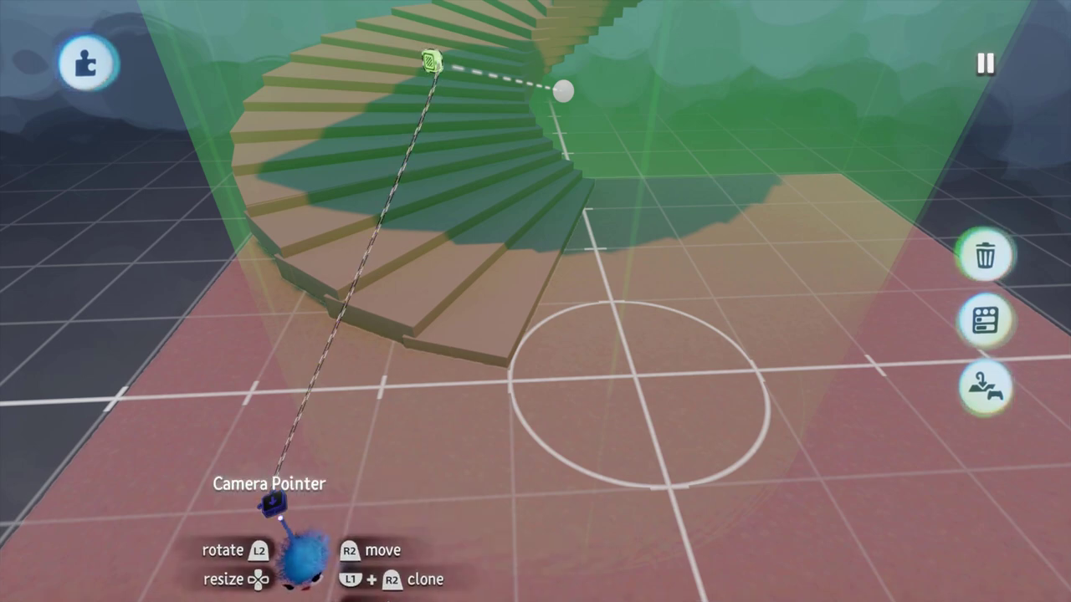
middle_drag(280, 518, 348, 457)
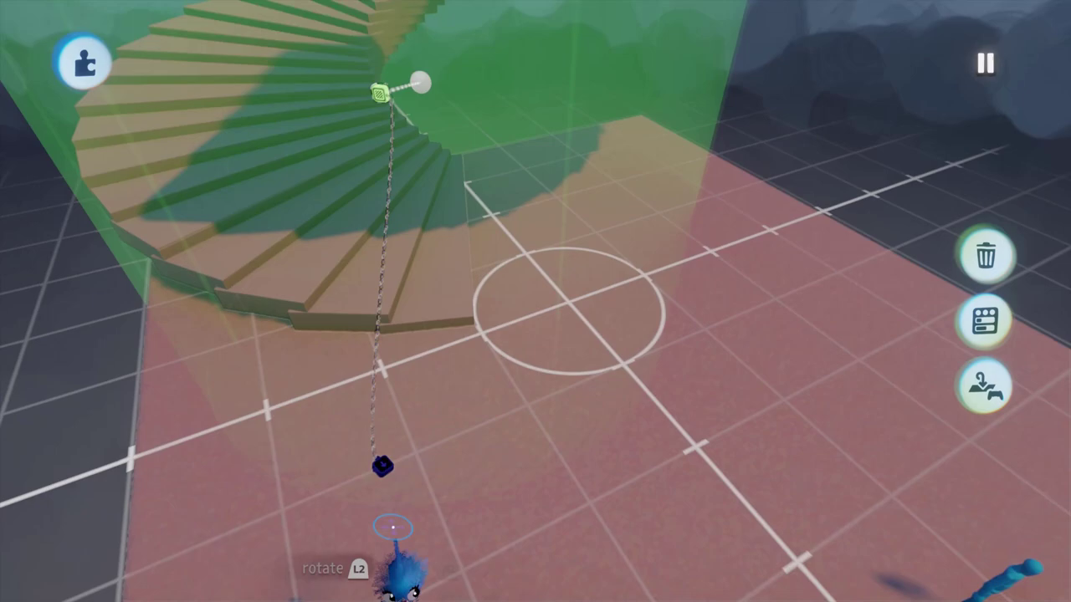
- Play-test the scene with the Trigger Zone wired to the Camera Pointer and return to edit mode
key(Escape)
click(384, 435)
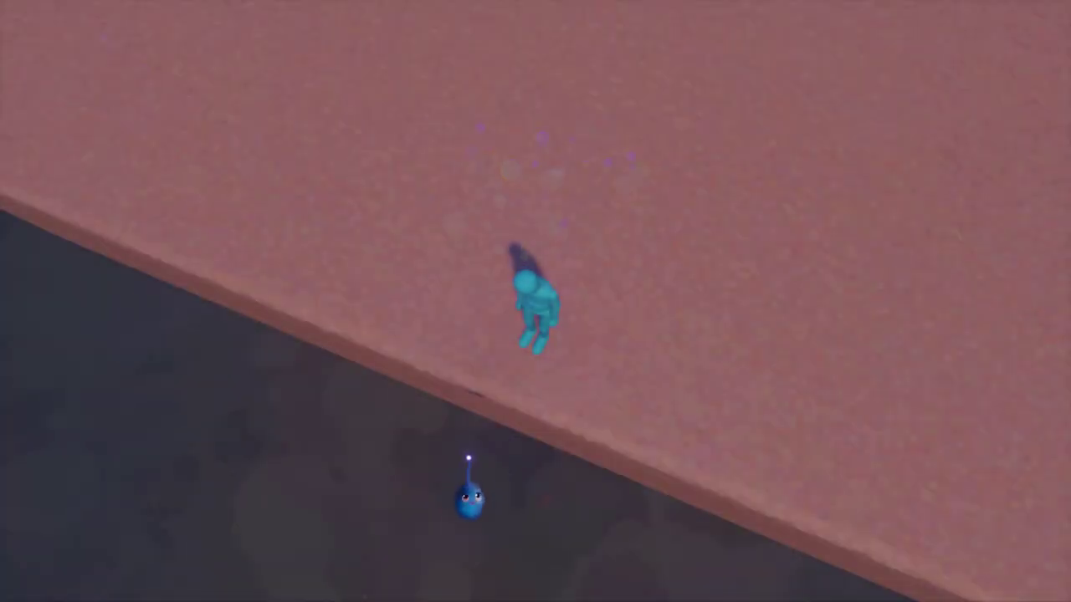
key(Escape)
click(347, 423)
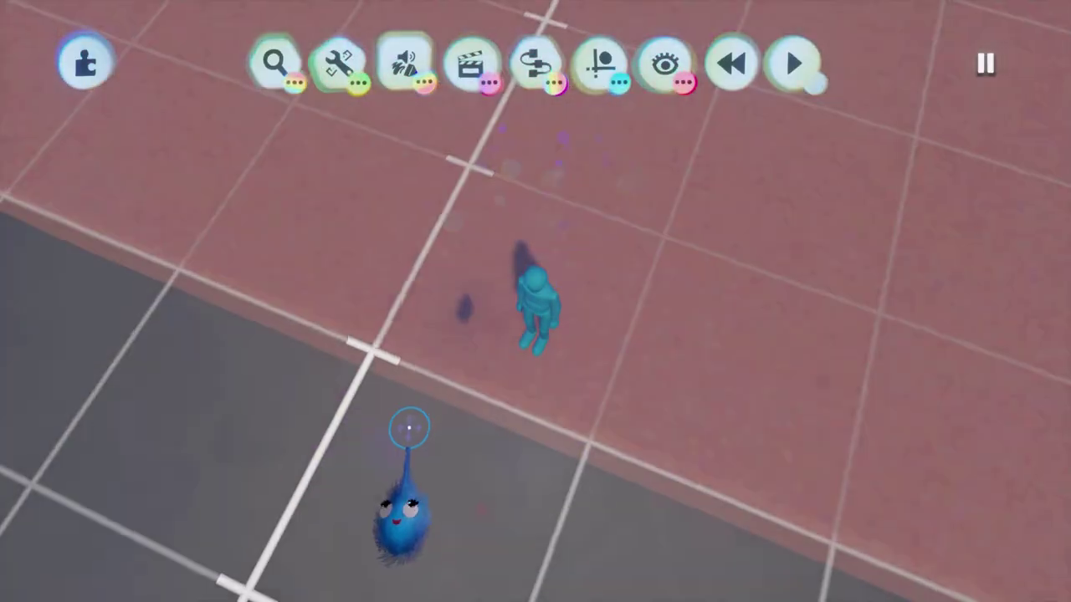
- Play-test the puppet's walk on the platform and staircase from the current scene state
key(Escape)
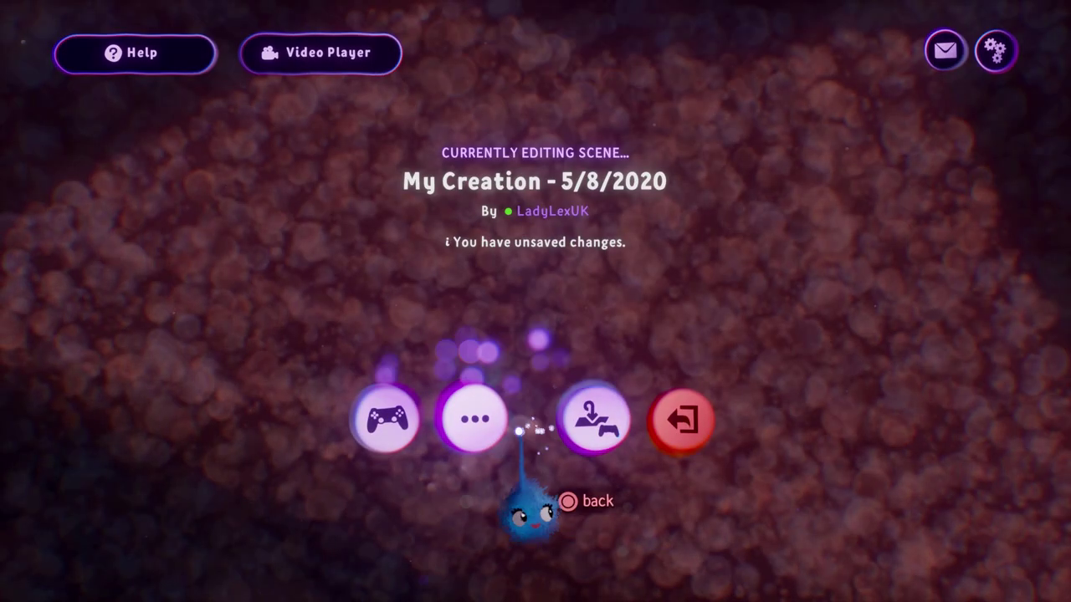
click(385, 418)
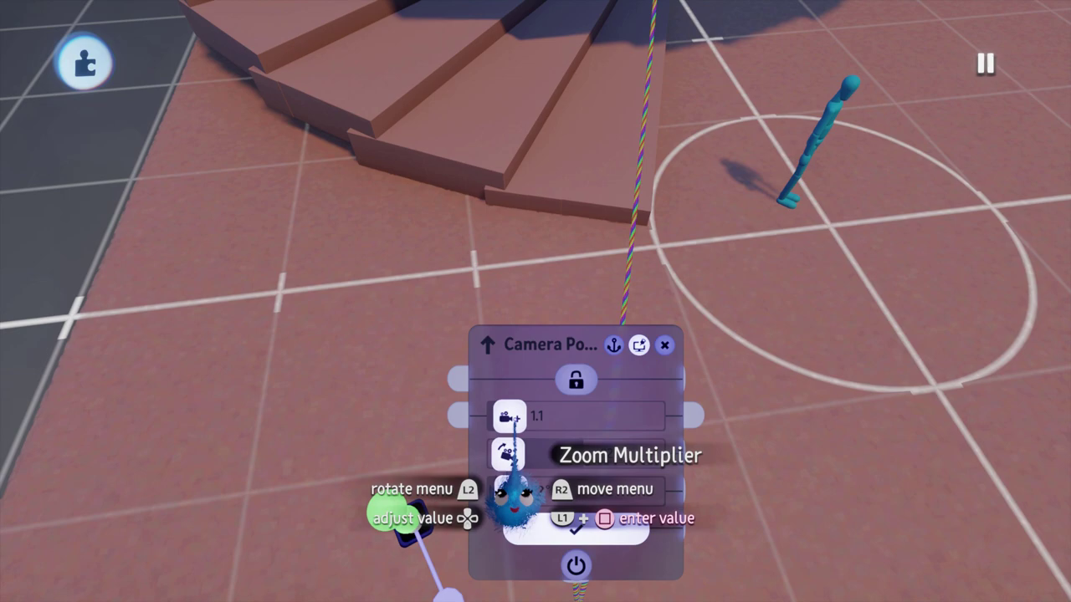
- Raise the Camera Pointer's Zoom Multiplier to 6.8, play-test the new camera distance and return to edit mode
drag(512, 499, 536, 504)
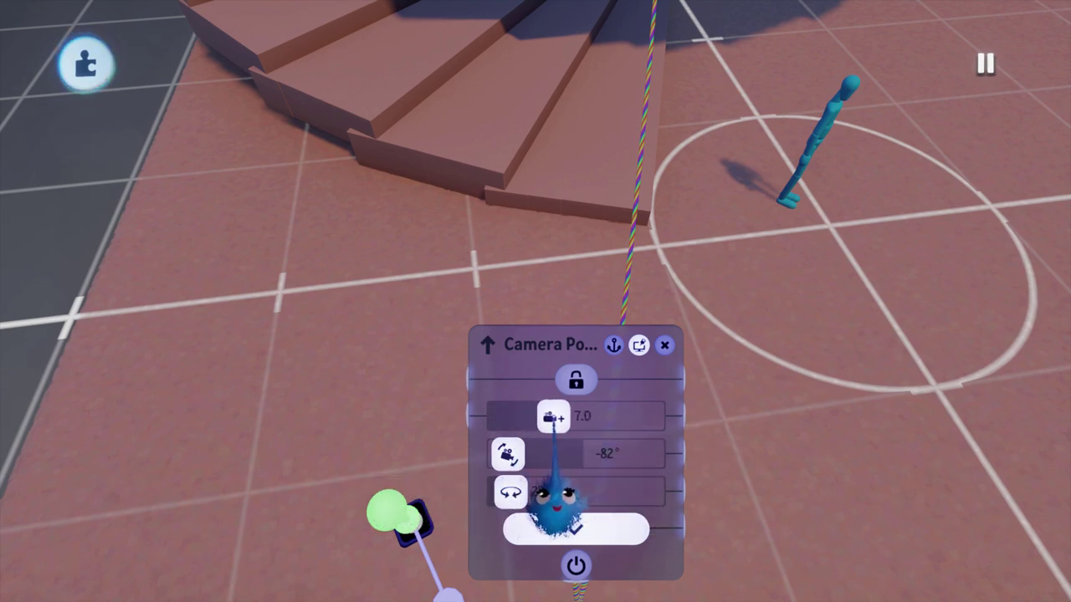
key(Escape)
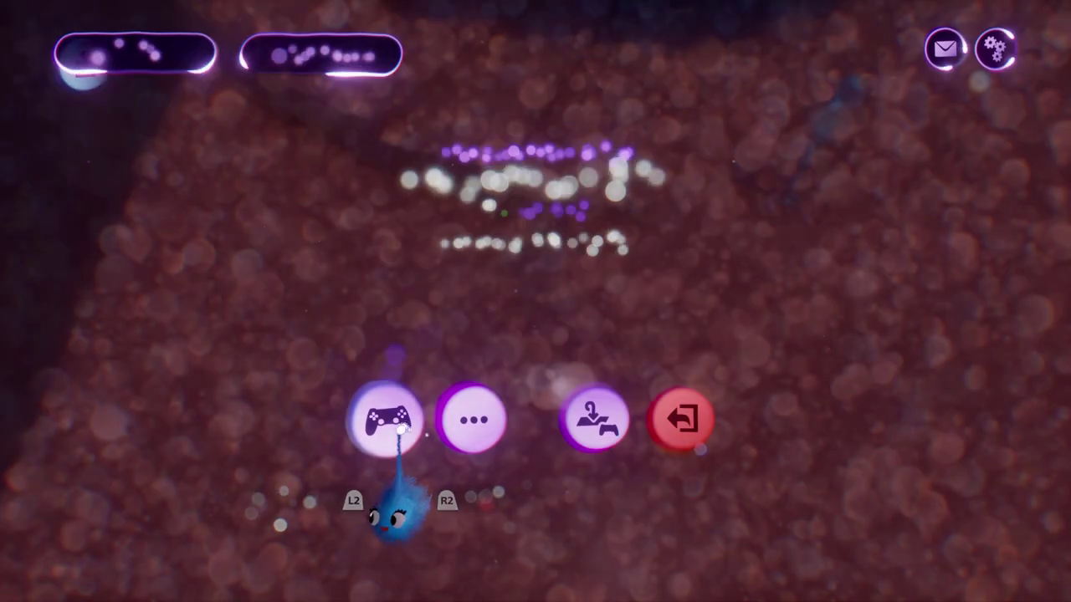
click(394, 429)
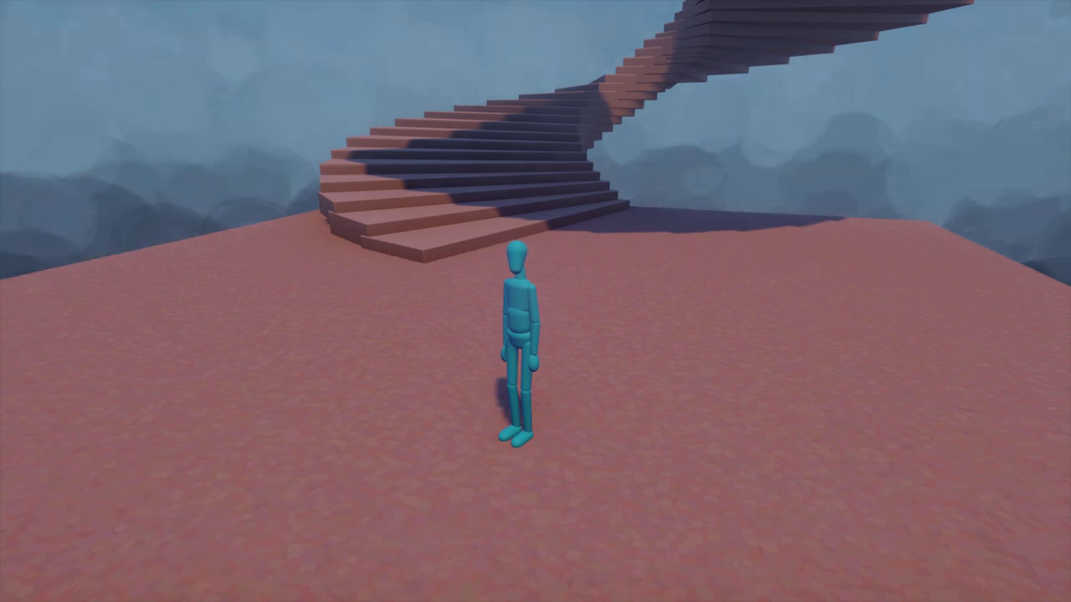
key(Escape)
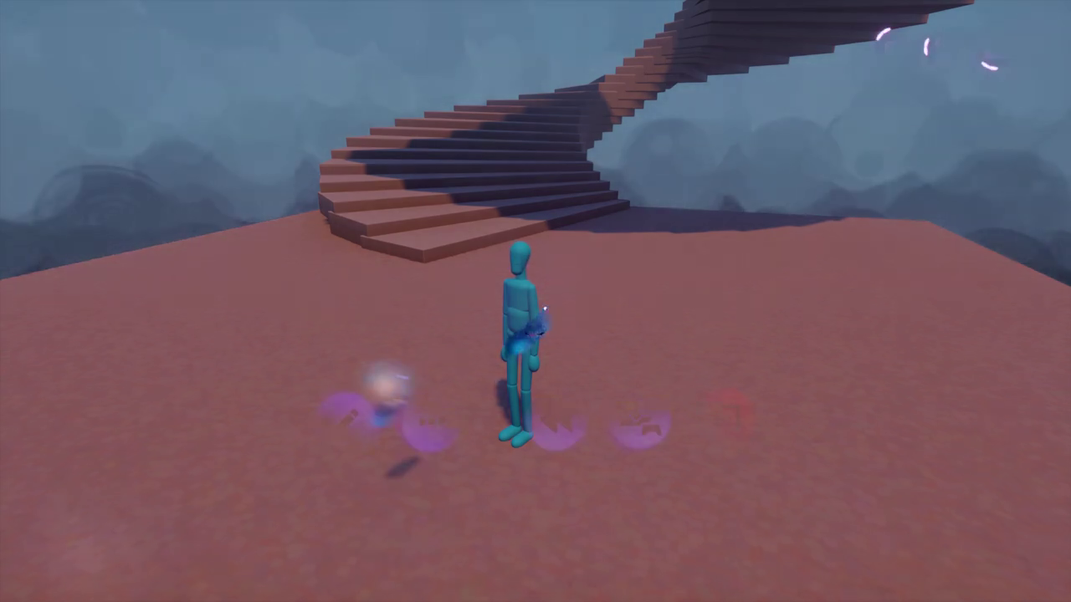
click(347, 419)
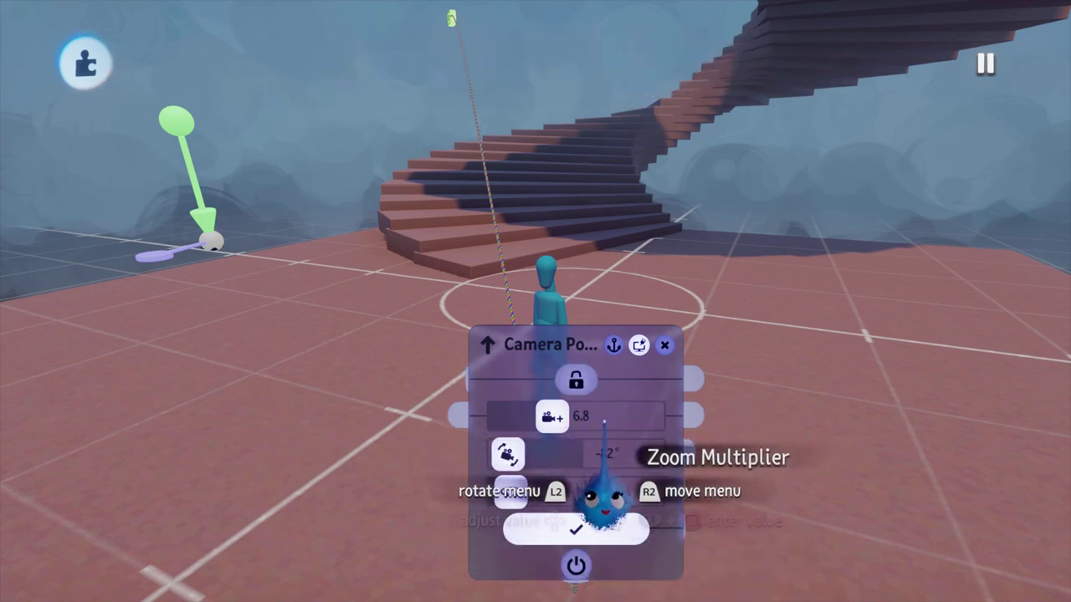
- Play-test the staircase climb with the Camera Pointer's Sticky option off and on, returning to edit mode each time
key(Escape)
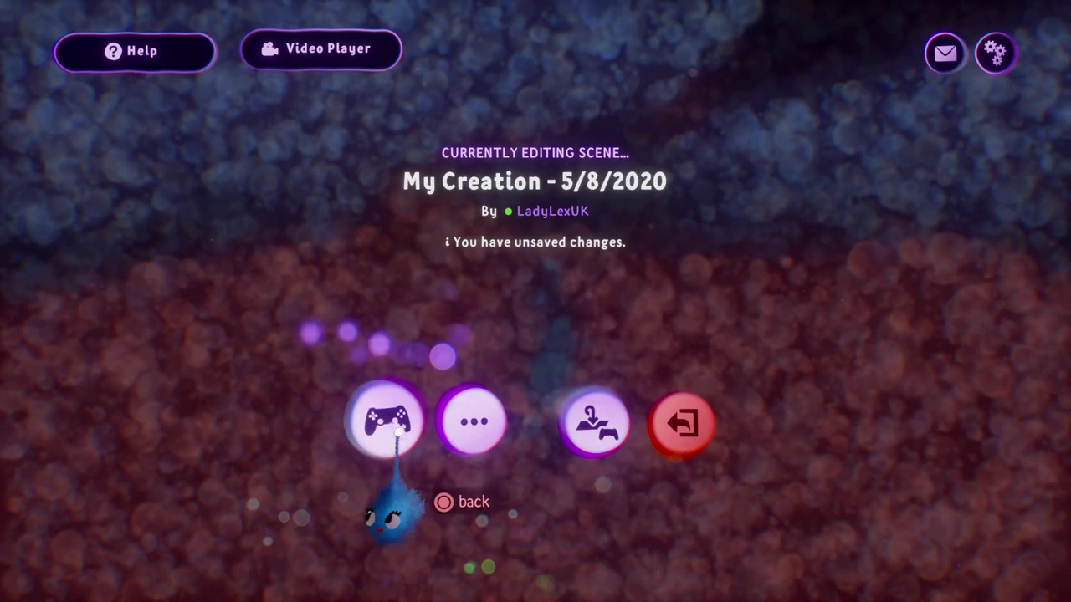
click(387, 421)
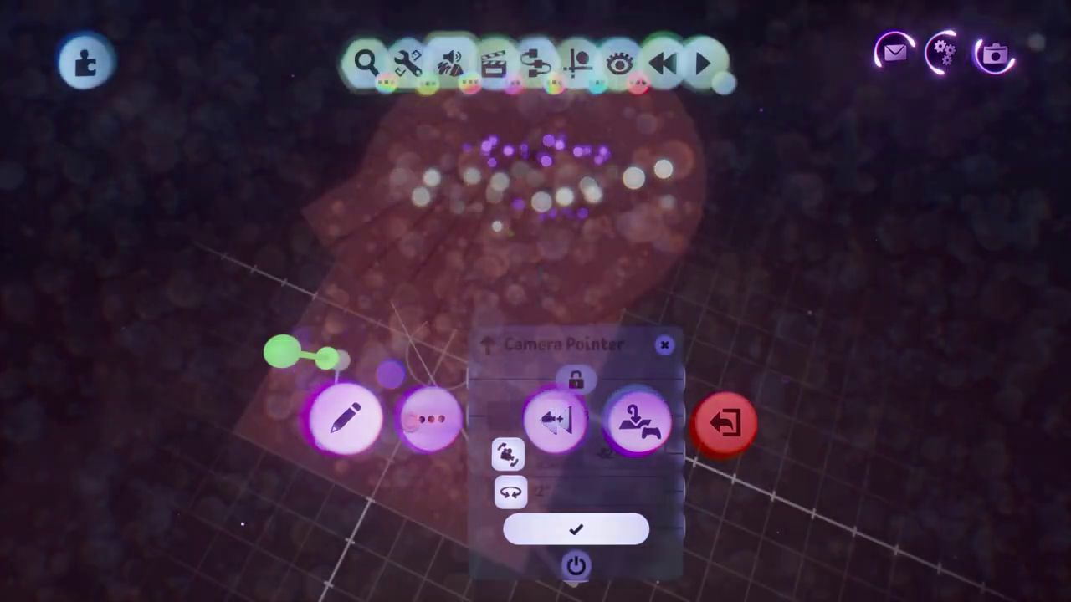
key(Escape)
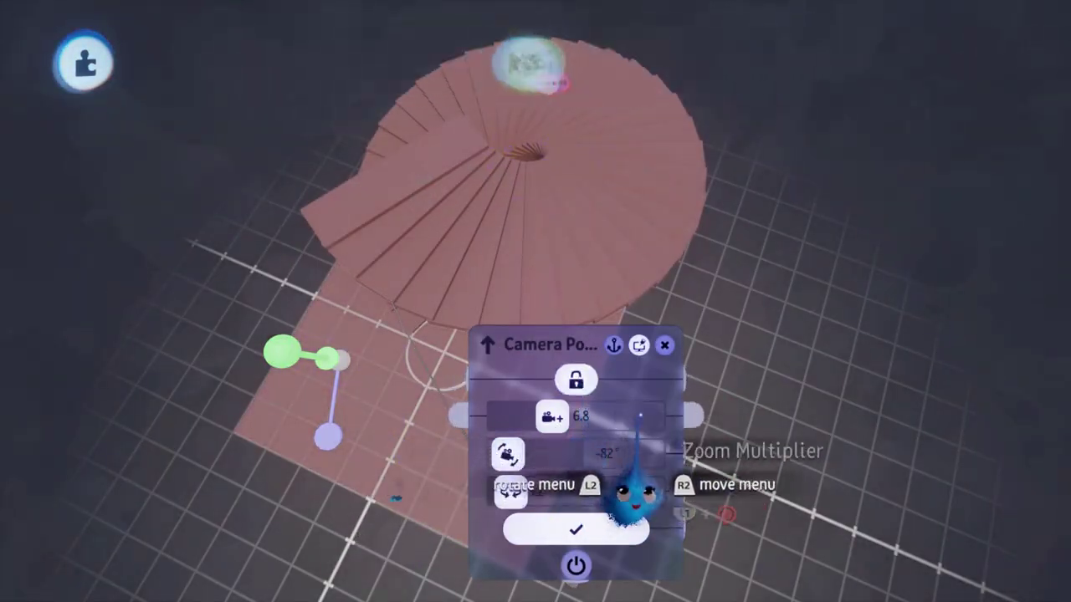
key(Return)
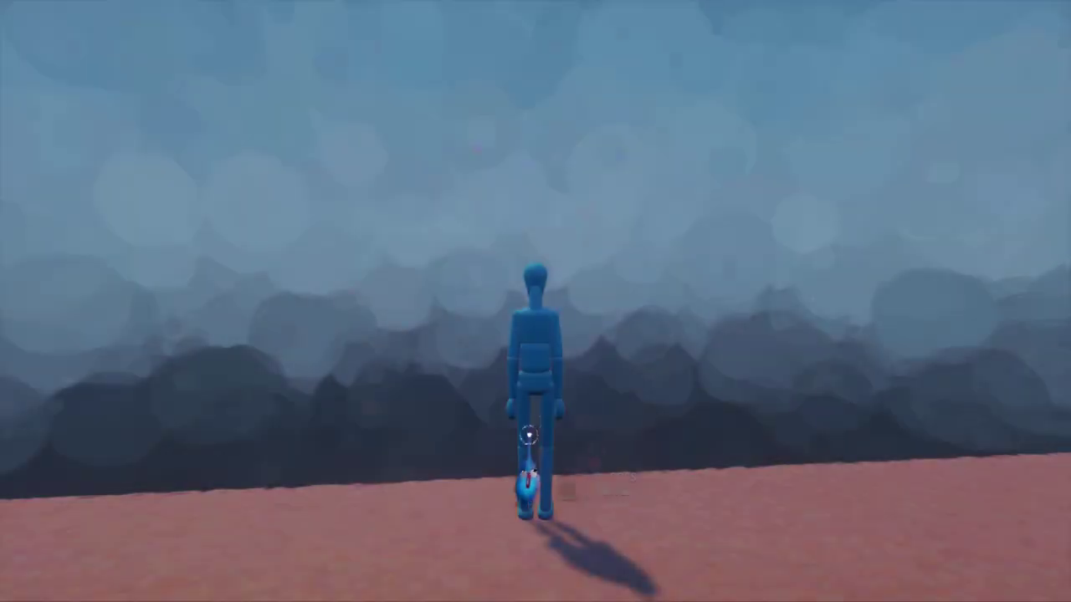
click(640, 85)
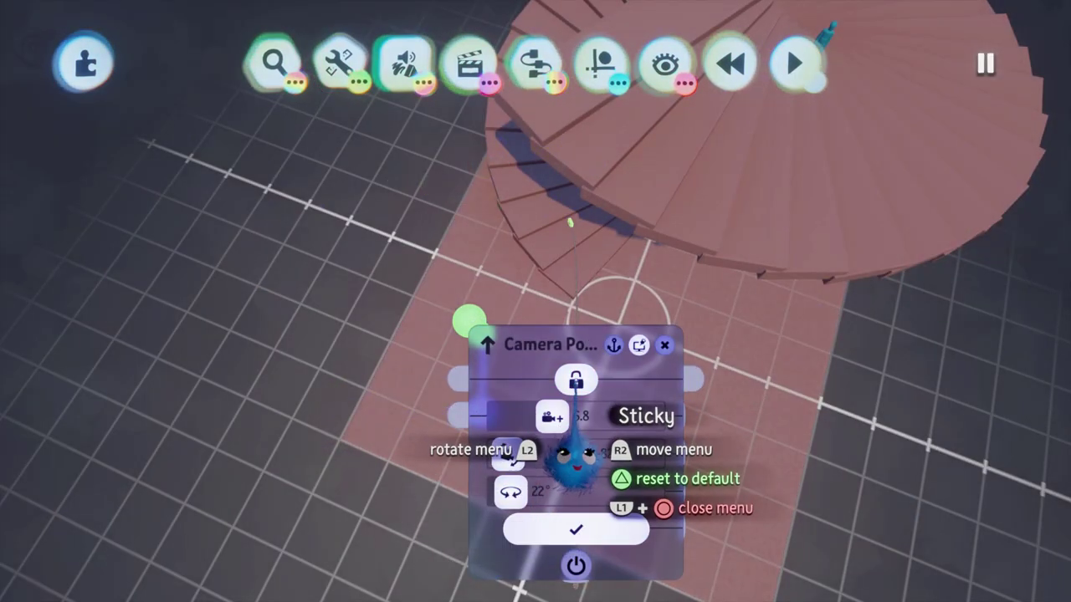
- Turn off Sticky and reposition the Camera Pointer off the platform's far edge, away from the staircase, with its rotation at 286°
click(575, 382)
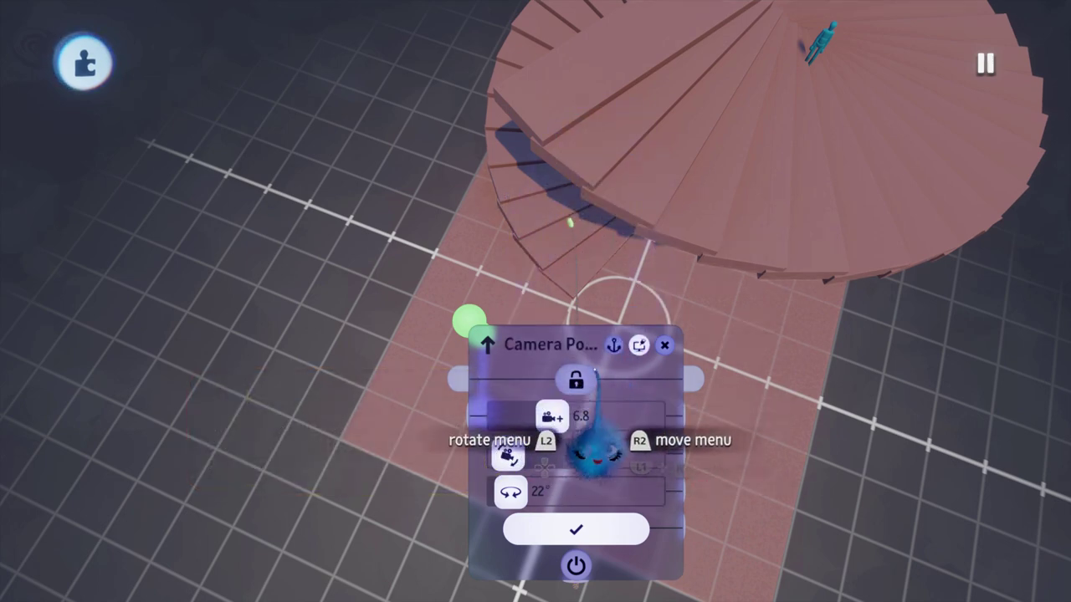
drag(514, 394, 638, 406)
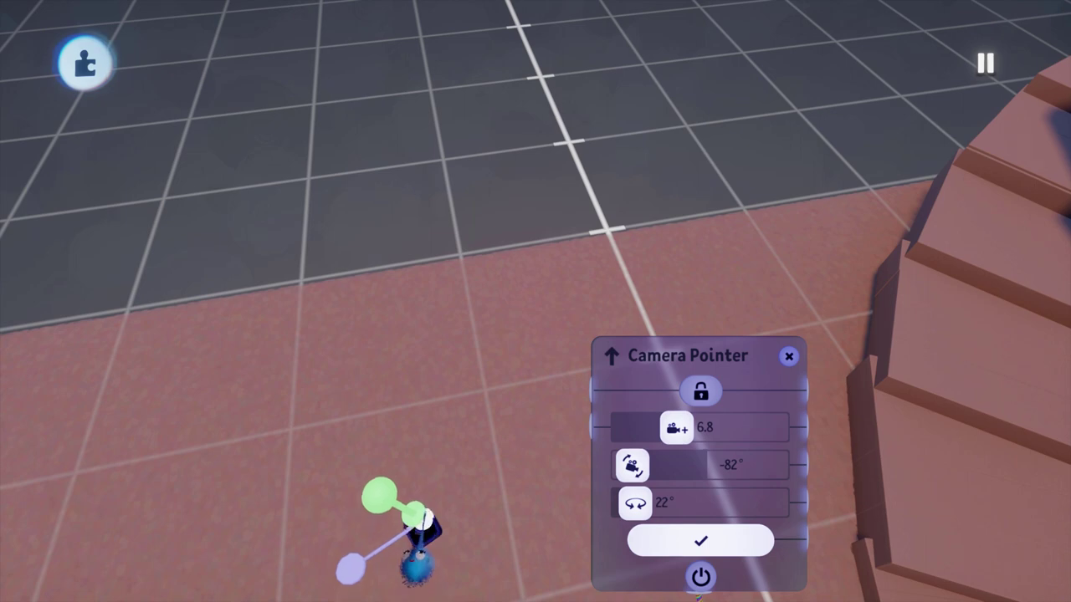
drag(423, 523, 463, 524)
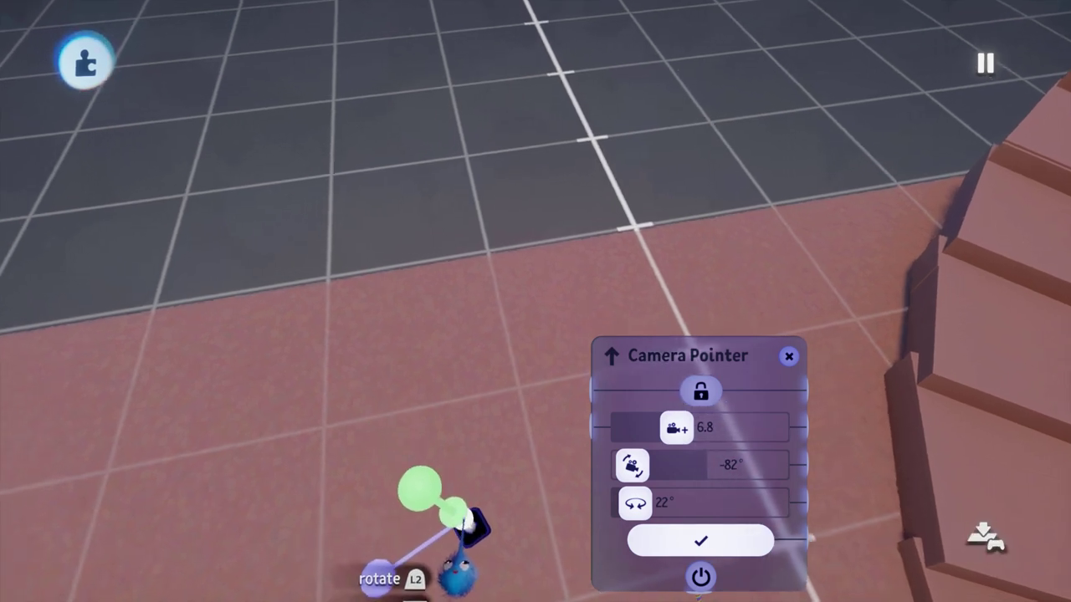
middle_drag(471, 526, 483, 520)
drag(482, 530, 553, 243)
drag(557, 303, 542, 261)
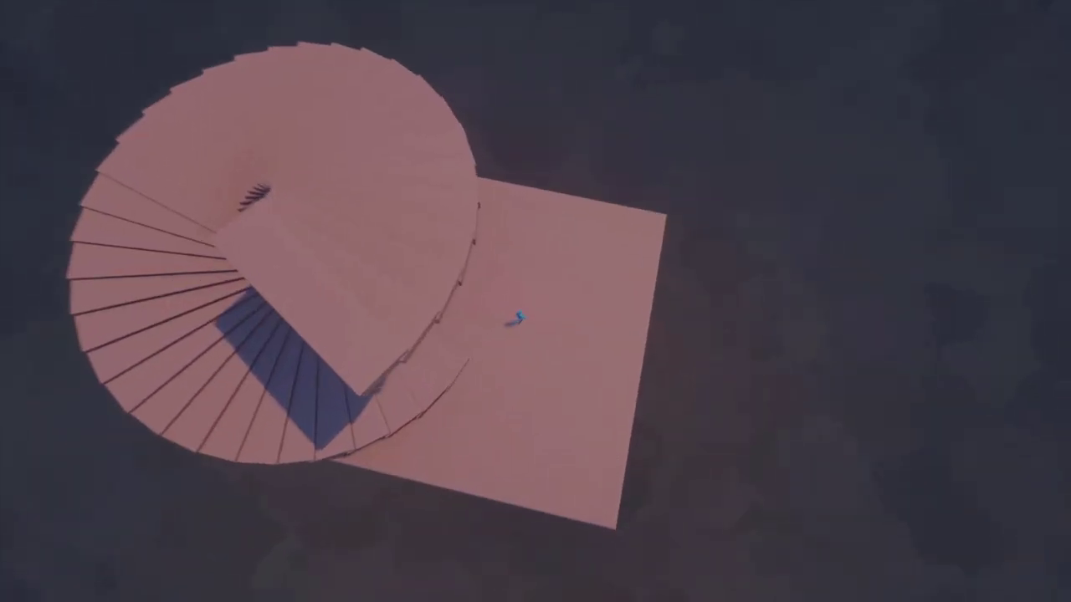
- Leave the play test and reposition the Camera Pointer's settings to inspect its output
key(Escape)
click(343, 420)
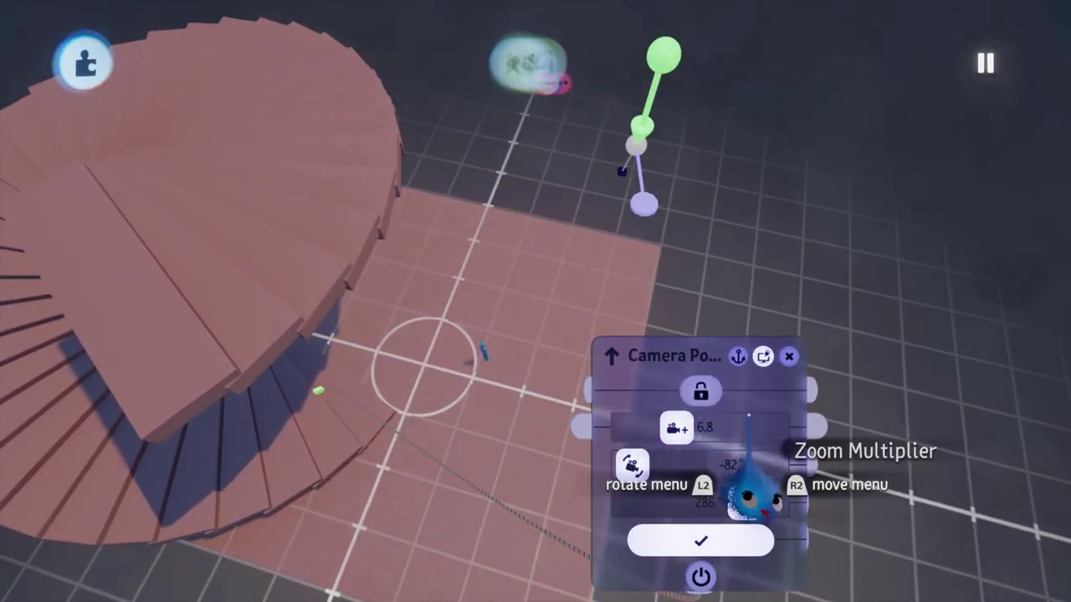
drag(748, 414, 634, 206)
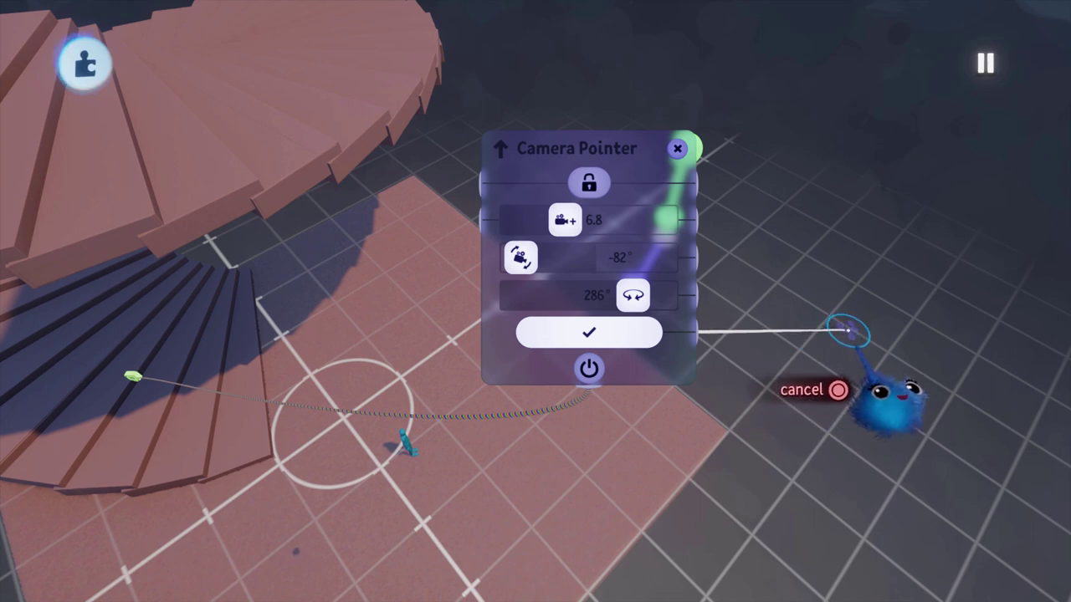
key(Escape)
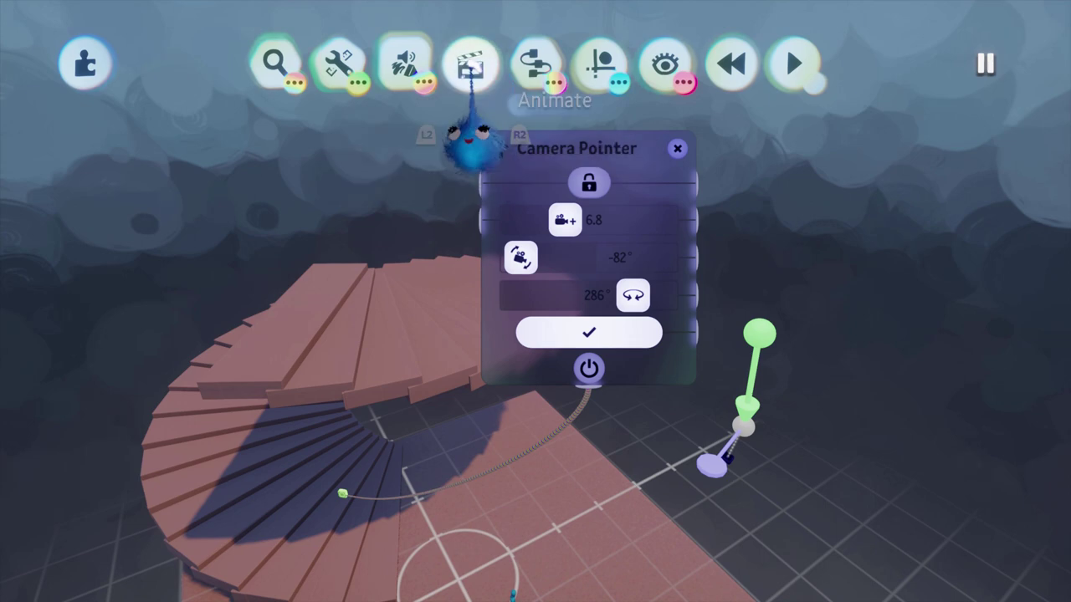
- Stamp two spotlights, enlarged to 320%, above the spiral staircase so they shine onto the steps
click(470, 63)
click(535, 67)
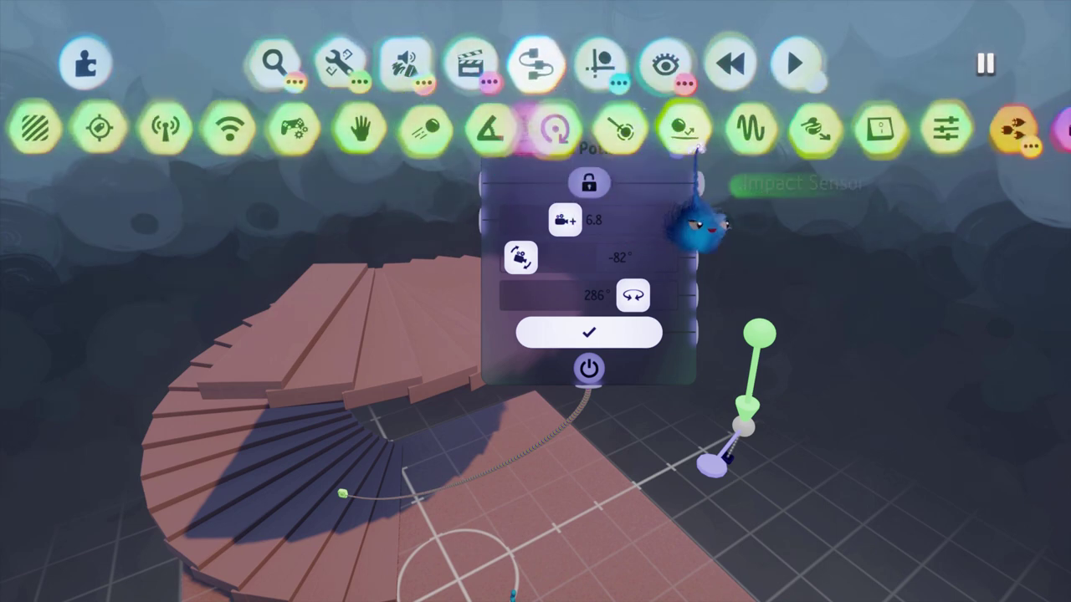
key(Escape)
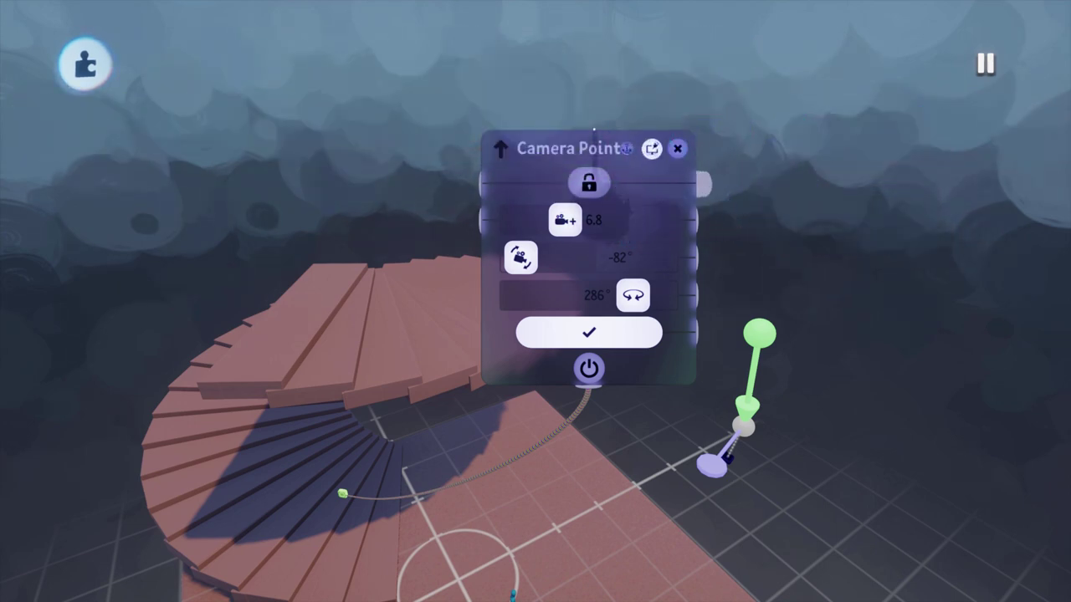
key(Tab)
key(Escape)
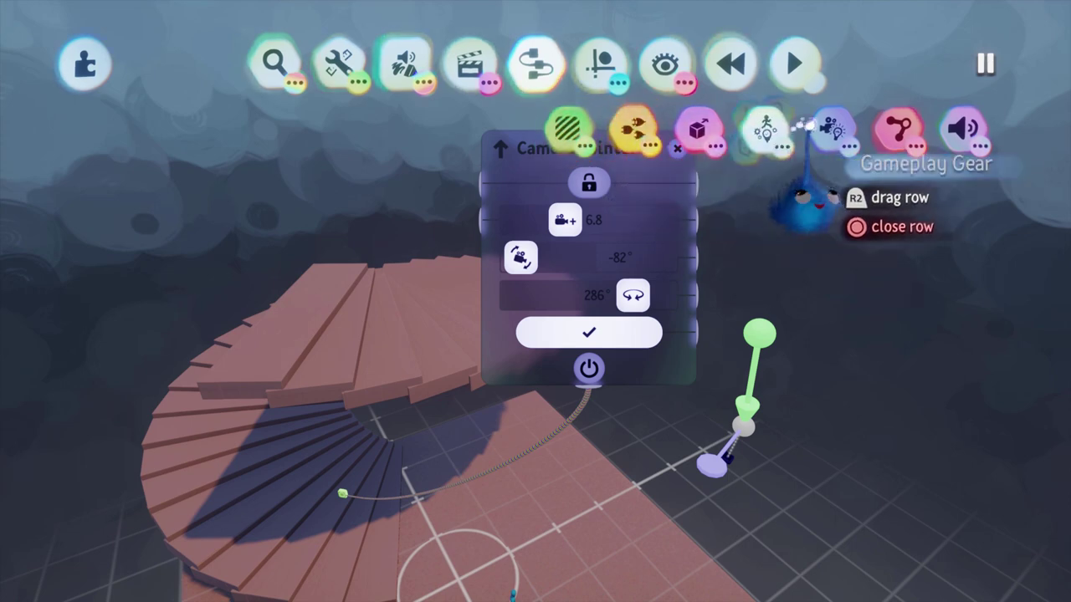
click(828, 129)
click(713, 126)
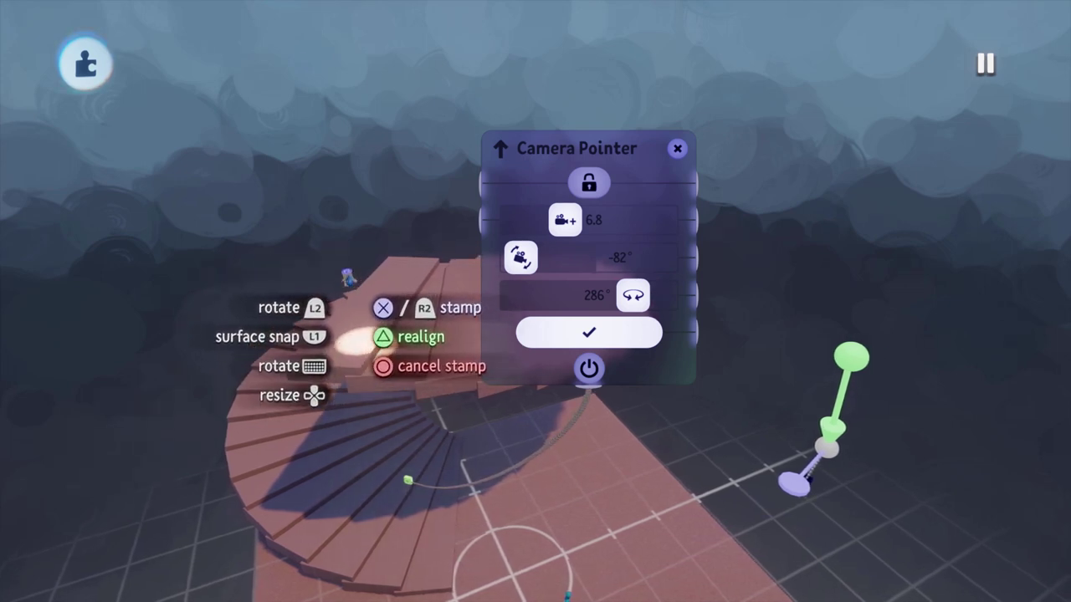
key(Up)
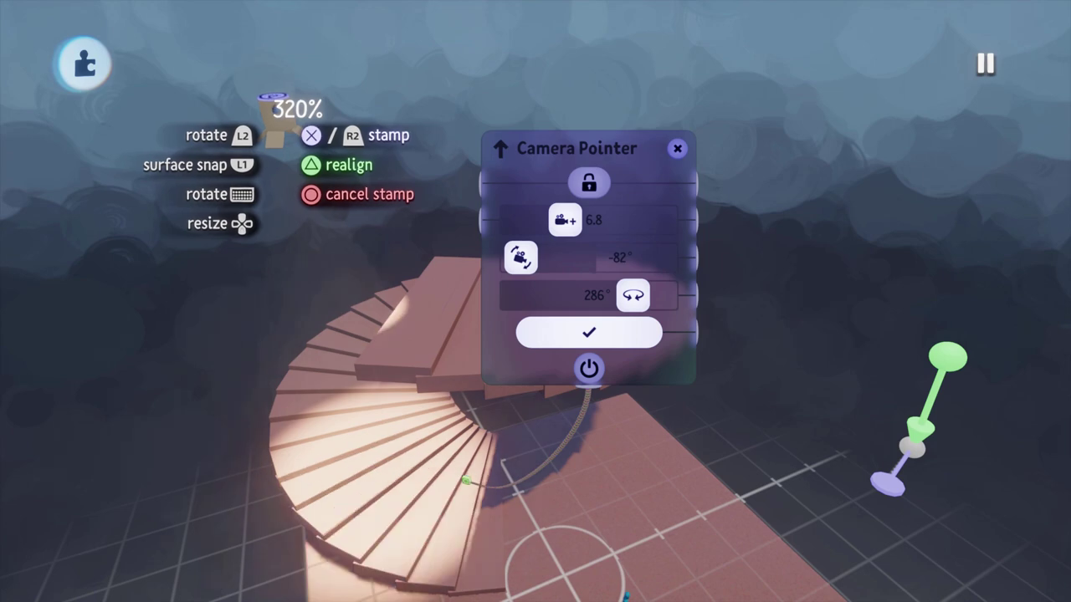
click(281, 113)
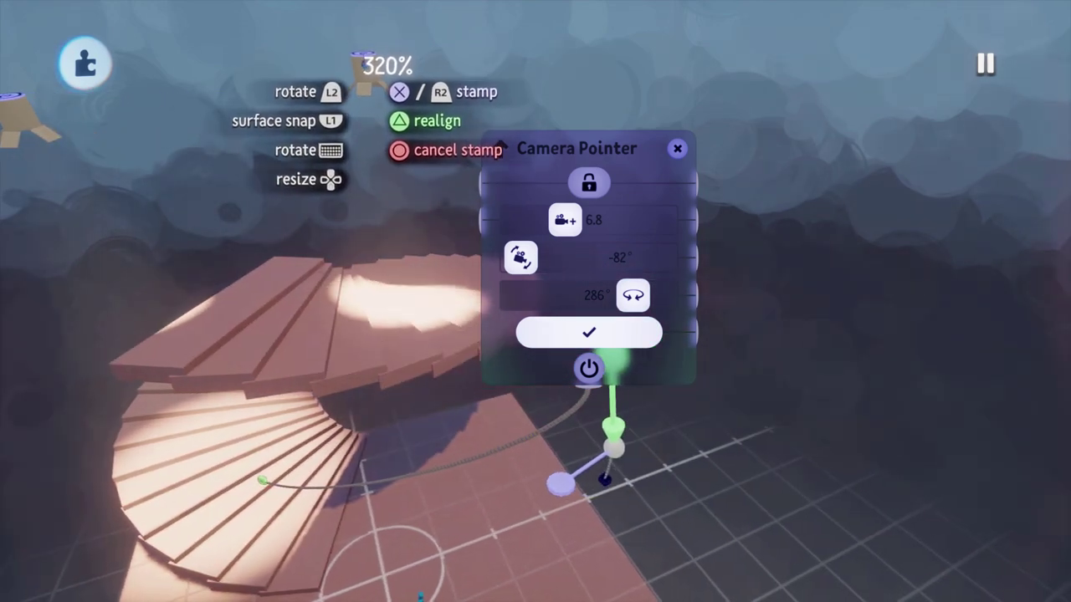
click(373, 113)
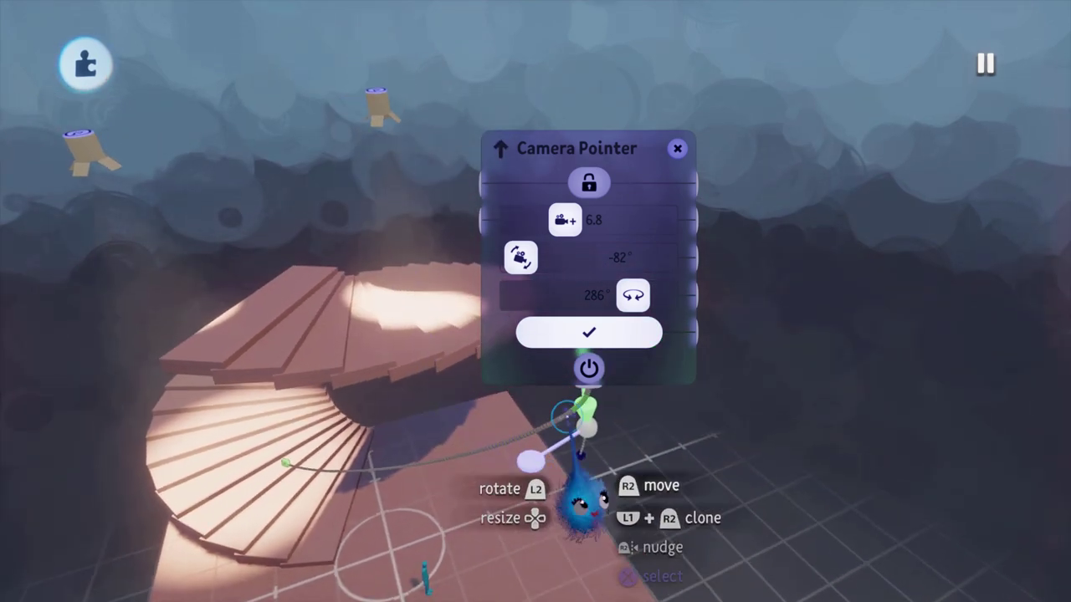
- Wire the Camera Pointer's Activation Output to the Power input of both spotlights
drag(705, 406, 477, 243)
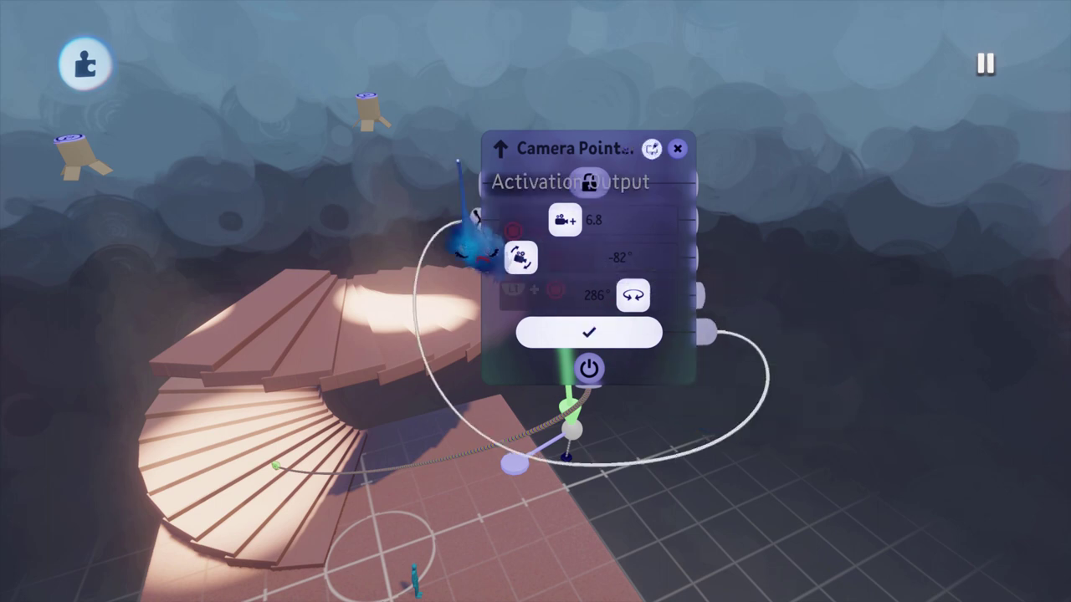
click(363, 102)
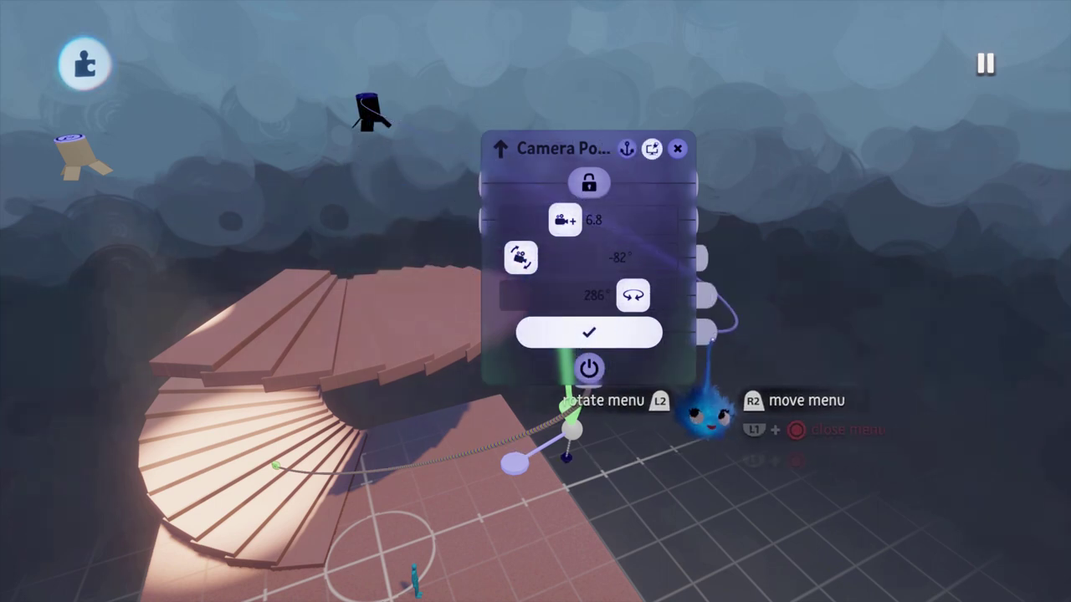
click(92, 209)
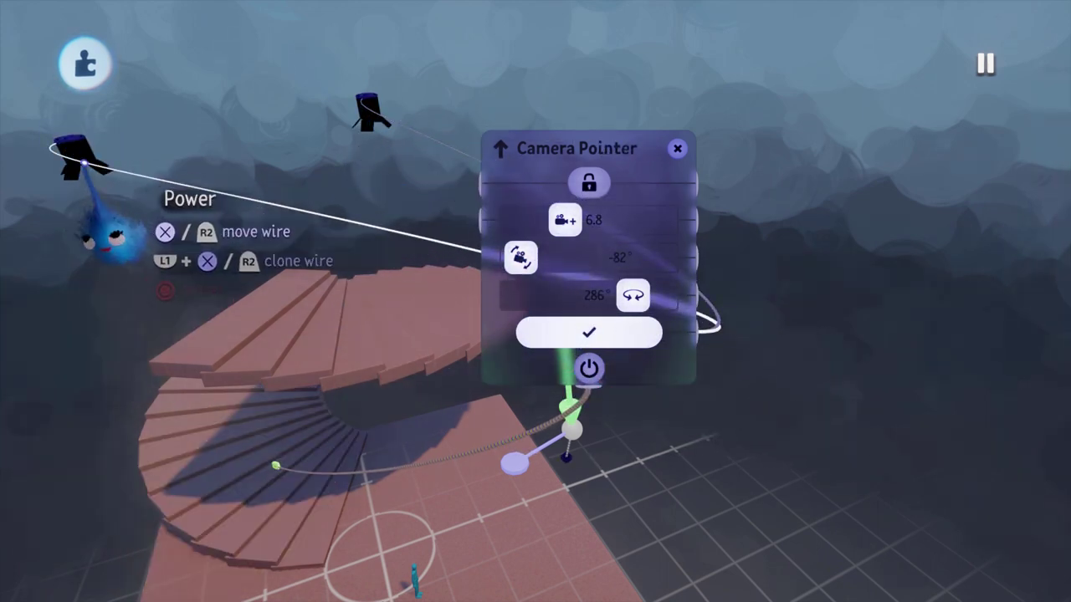
- Play-test the scene, walking the puppet up the staircase with the spotlights wired to the Camera Pointer
key(Escape)
click(391, 429)
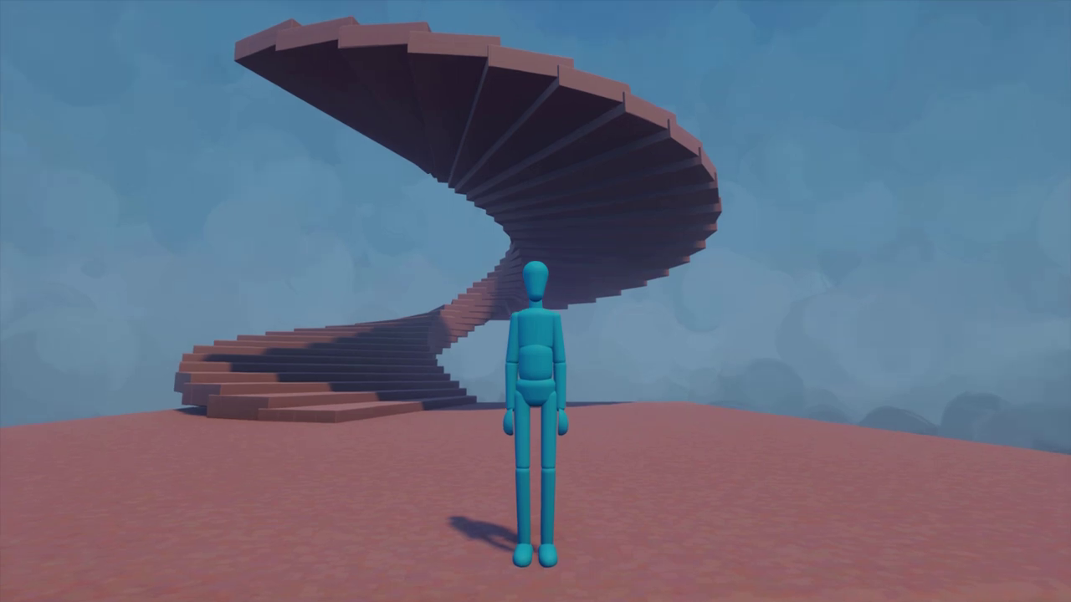
key(w)
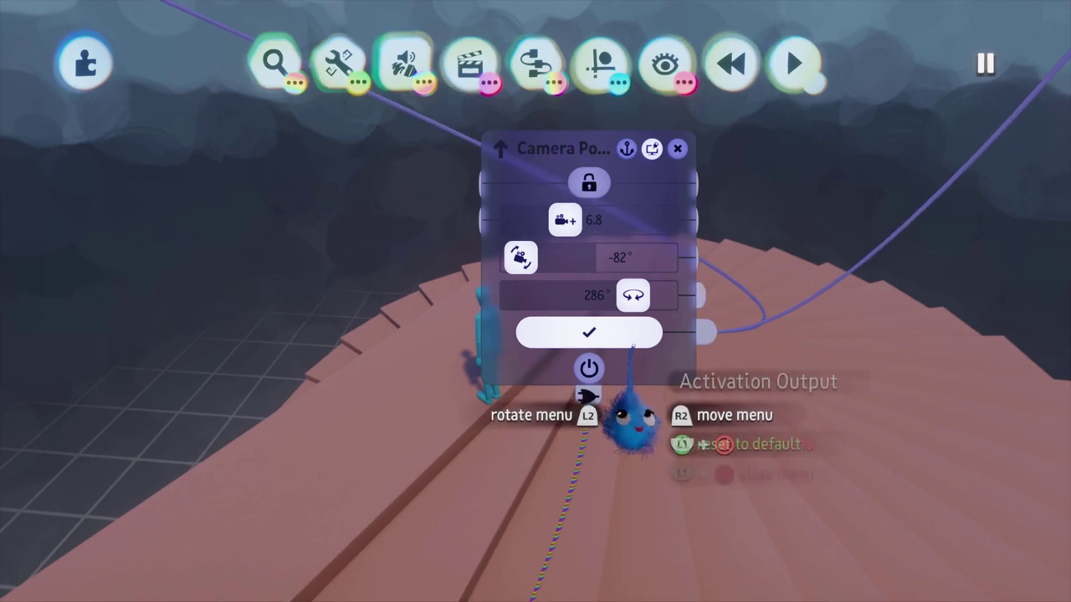
- Move the Camera Pointer's settings clear of the puppet and bring the whole staircase with both spotlights into view
drag(649, 366, 733, 310)
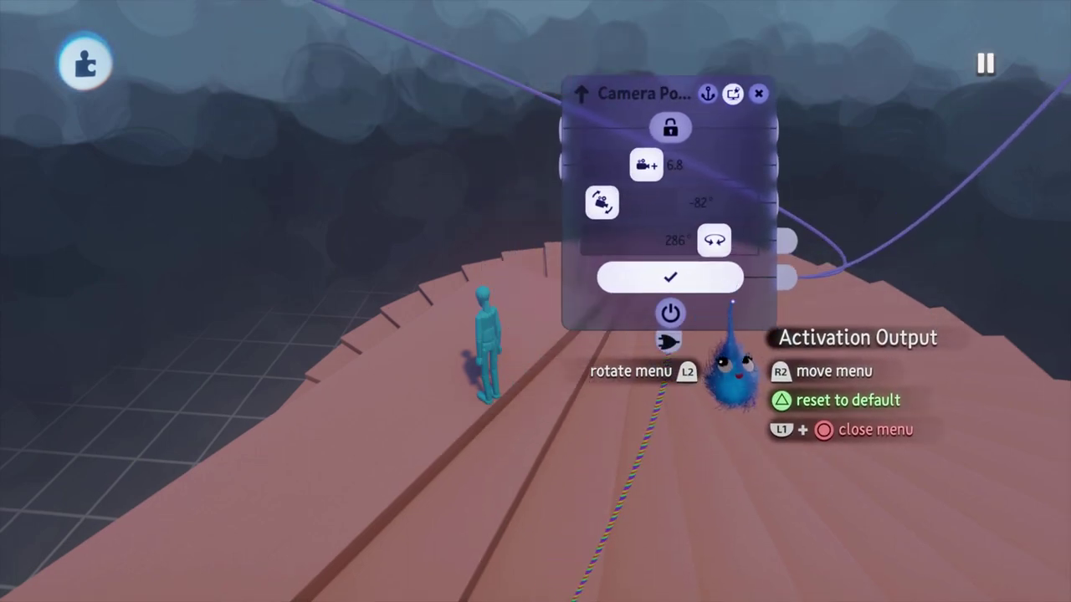
click(618, 276)
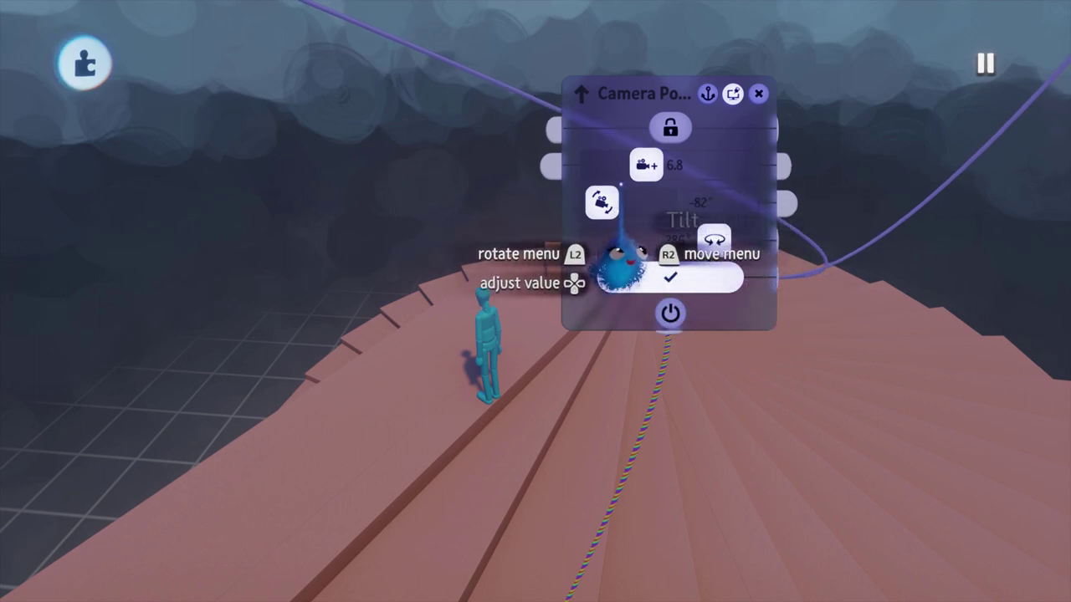
middle_drag(543, 373, 602, 316)
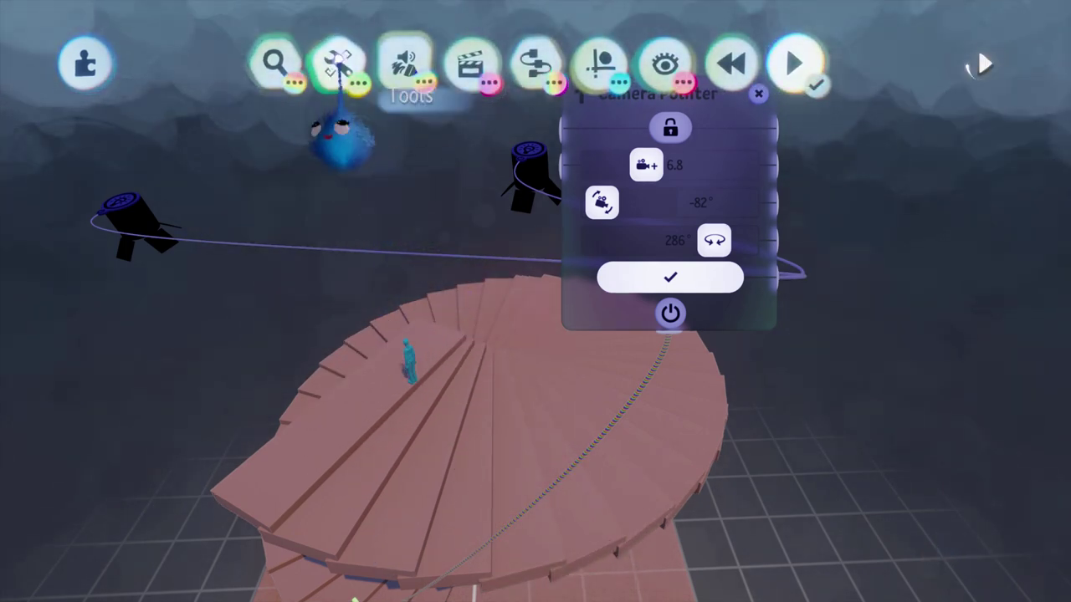
- Enter the possession recording mode so the puppet can be possessed in the scene
click(337, 66)
click(405, 67)
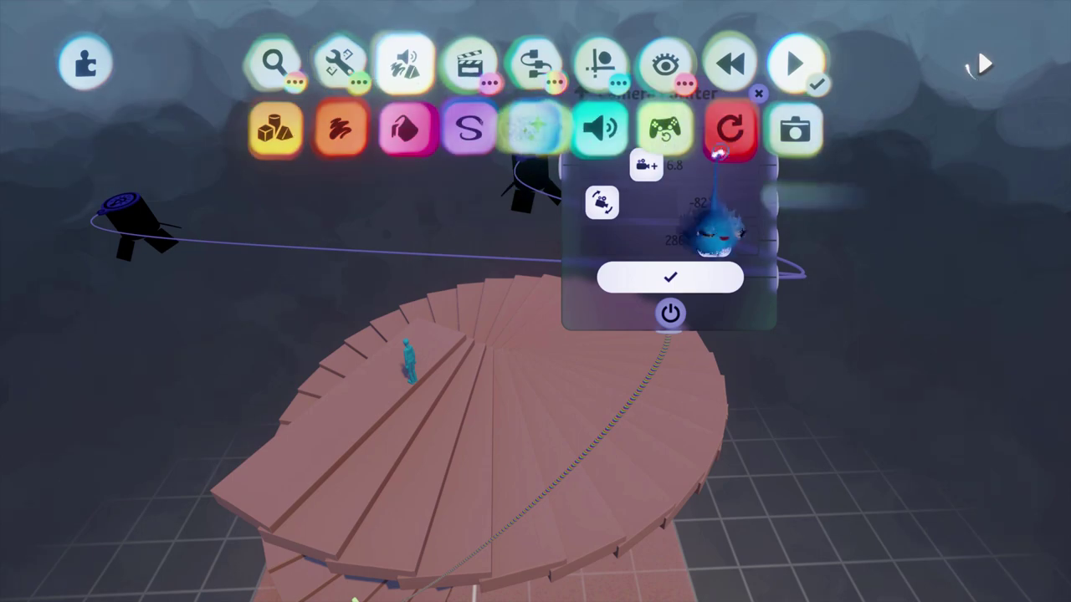
click(665, 131)
click(669, 213)
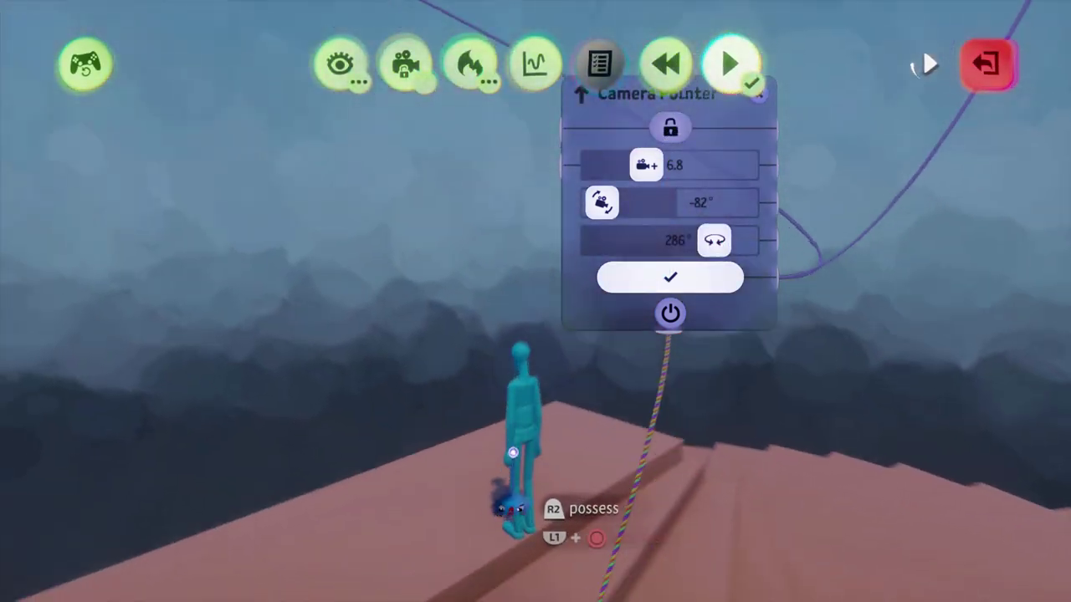